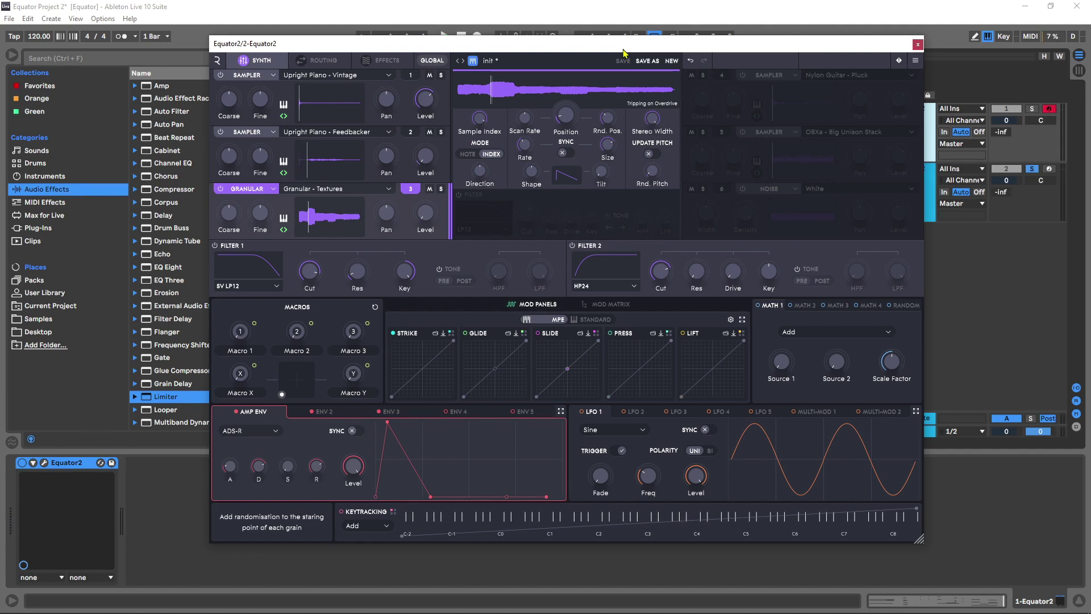
- Start a new preset, discarding the unsaved changes, and switch source 1 to the Sampler engine
click(671, 60)
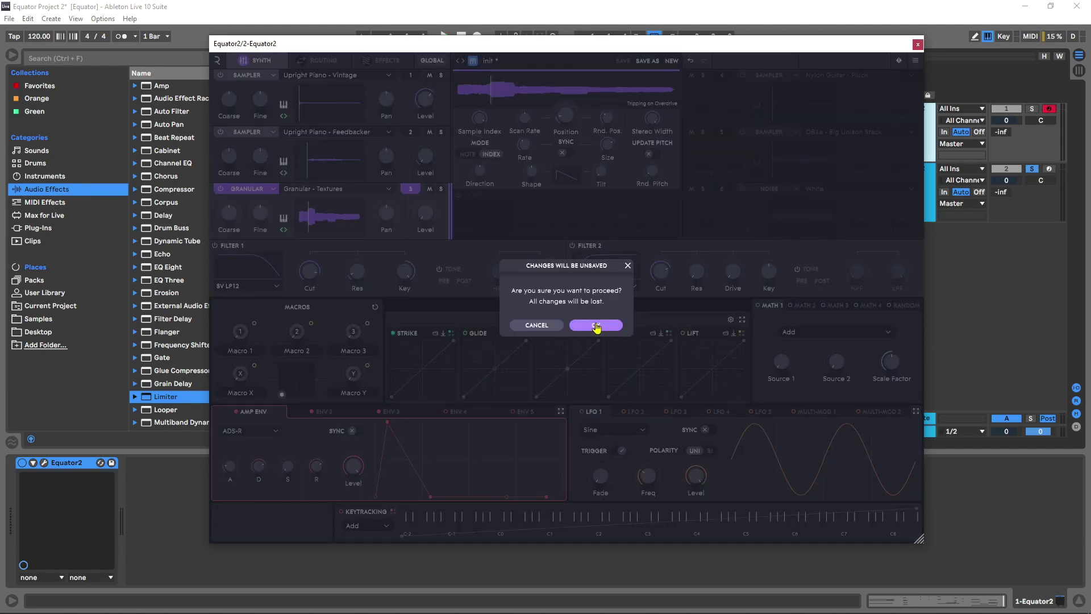
click(596, 323)
click(250, 75)
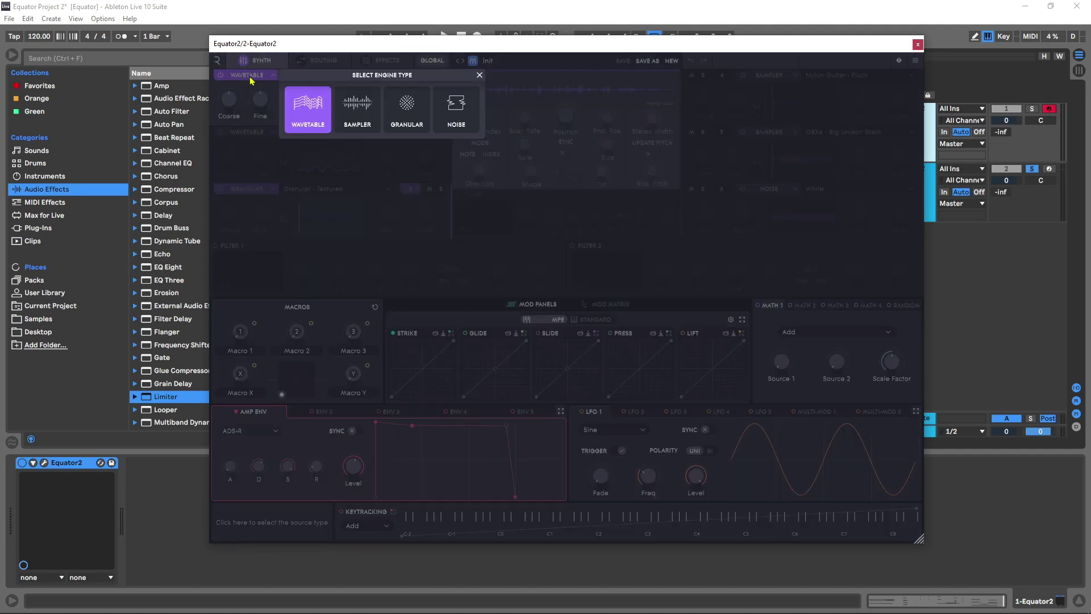
click(357, 106)
- Load the Upright Piano - Vintage sample into source 1 and play the track to hear it
click(335, 75)
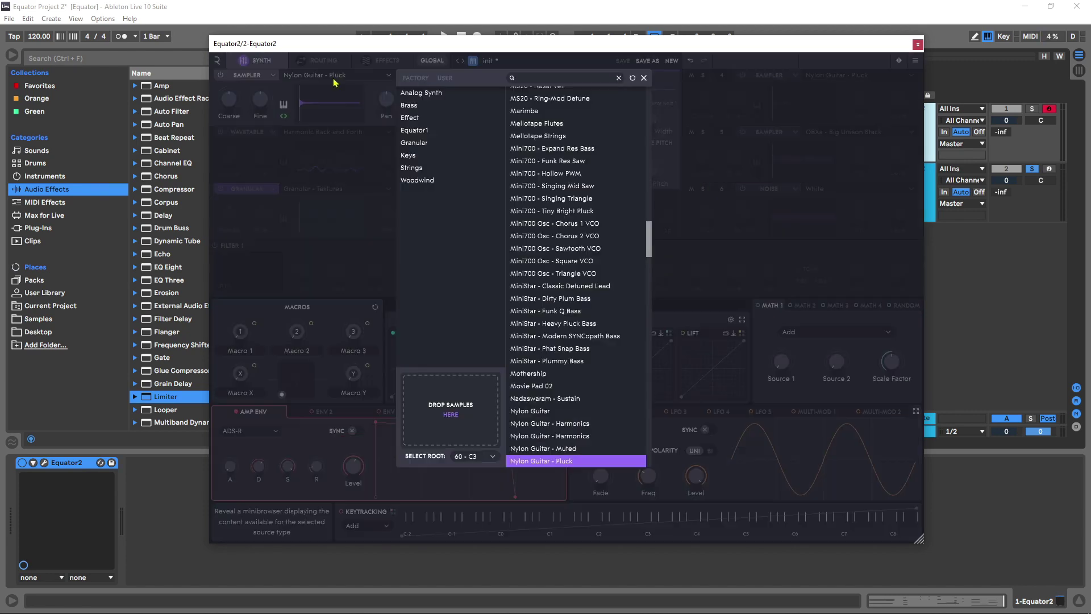
text(piano)
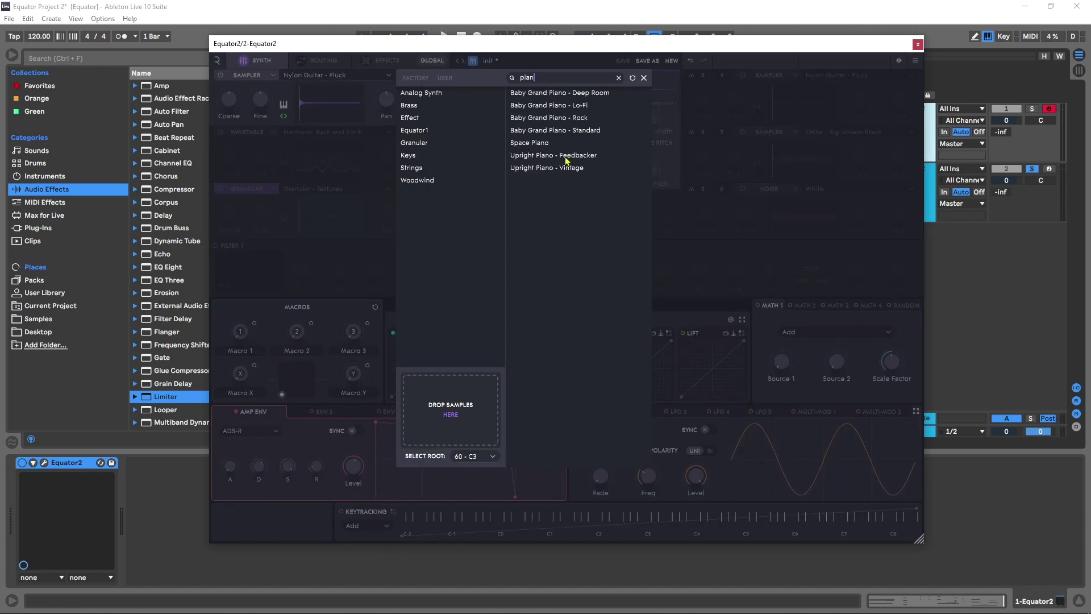
click(560, 170)
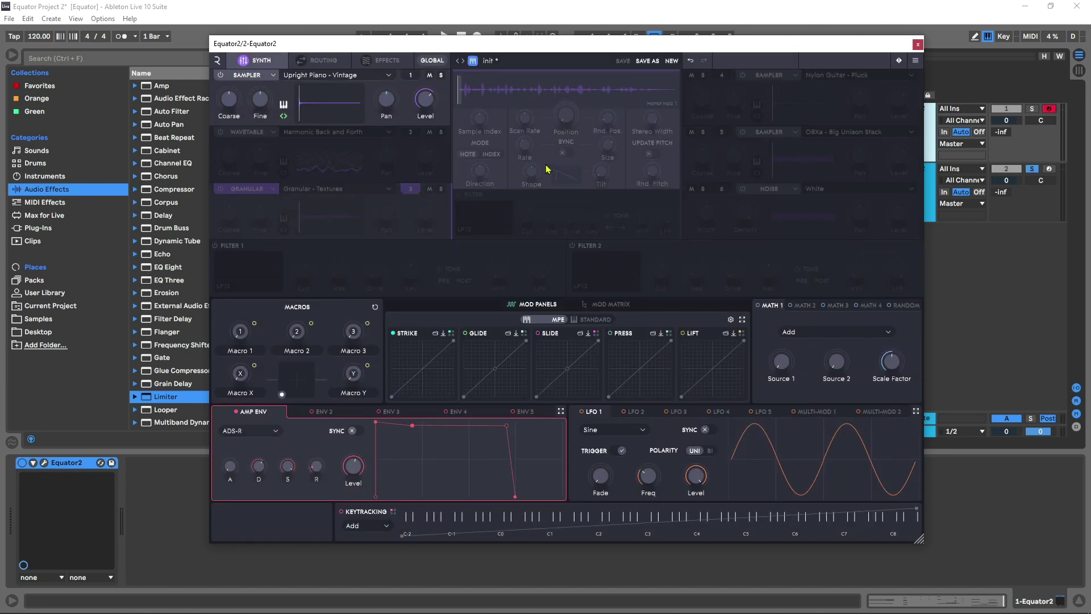
key(space)
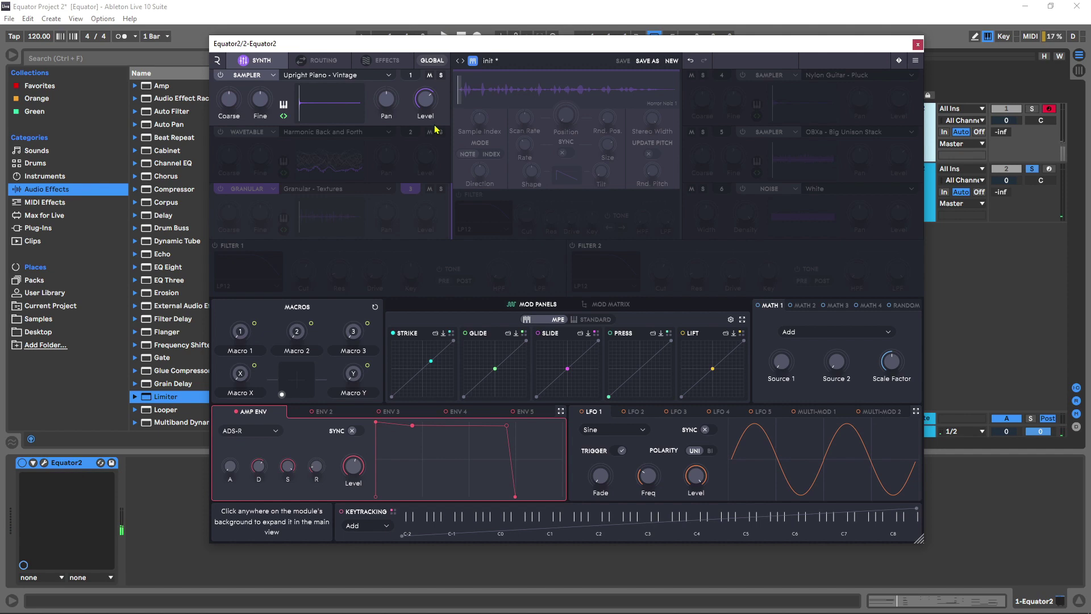
- Add a Compressor in effect slot 10 with the Piano Compress preset and play back the result
click(381, 60)
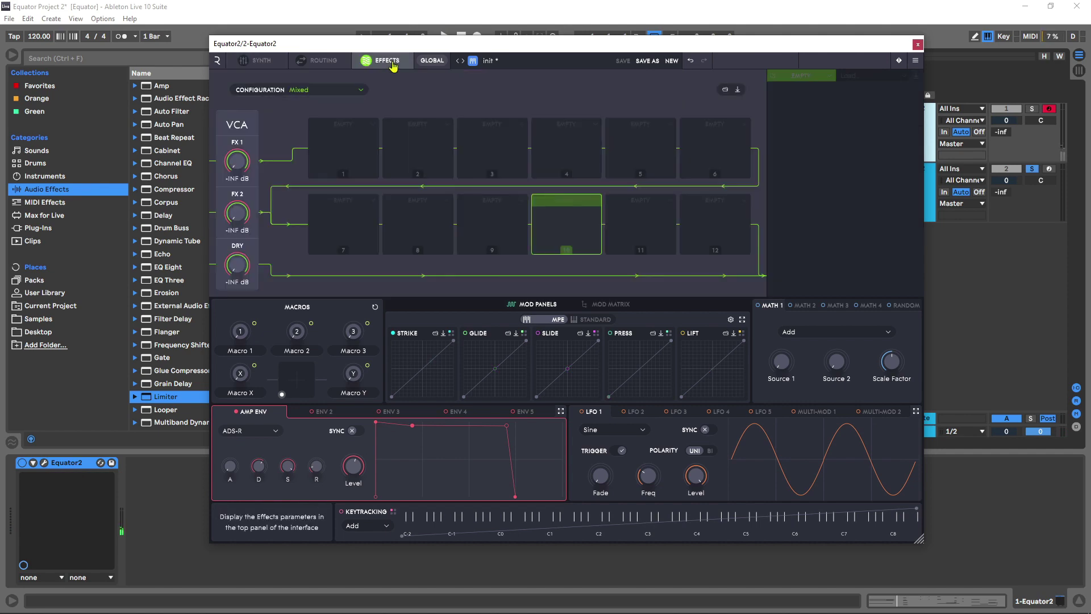
click(590, 232)
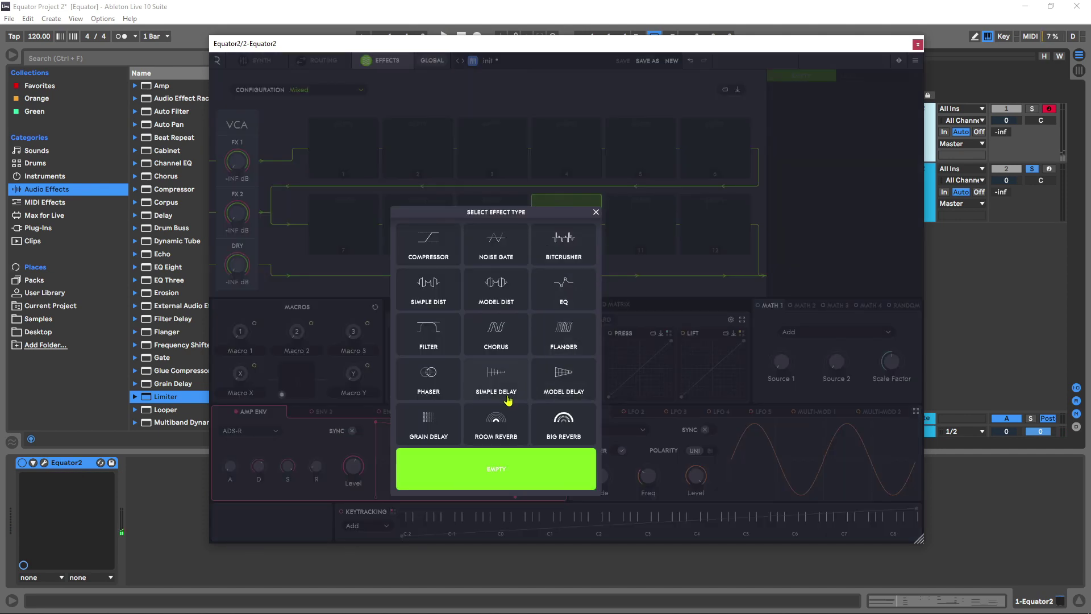
click(442, 250)
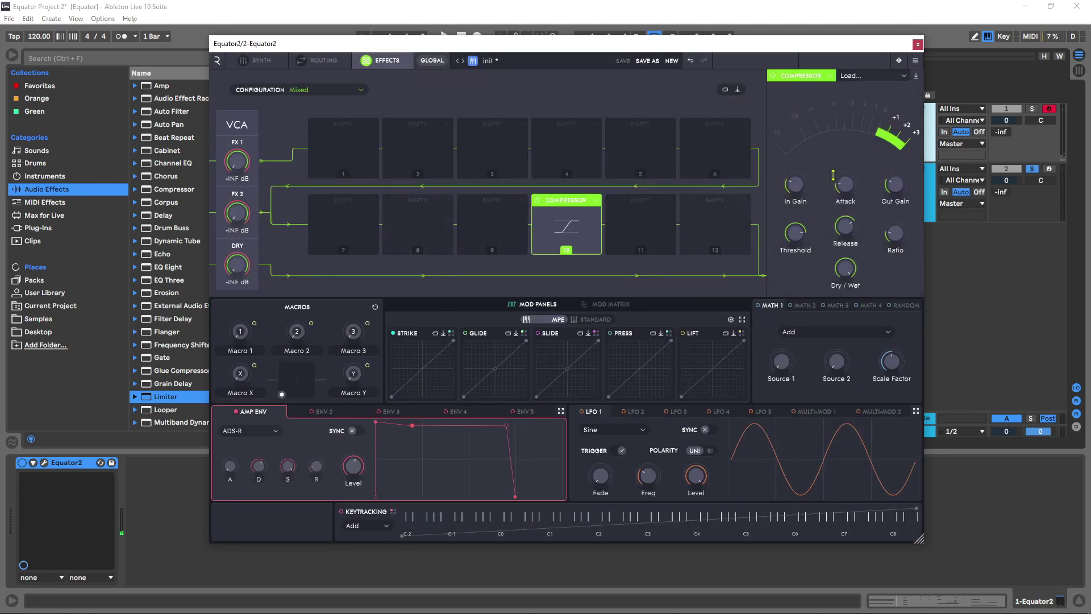
click(868, 77)
click(621, 145)
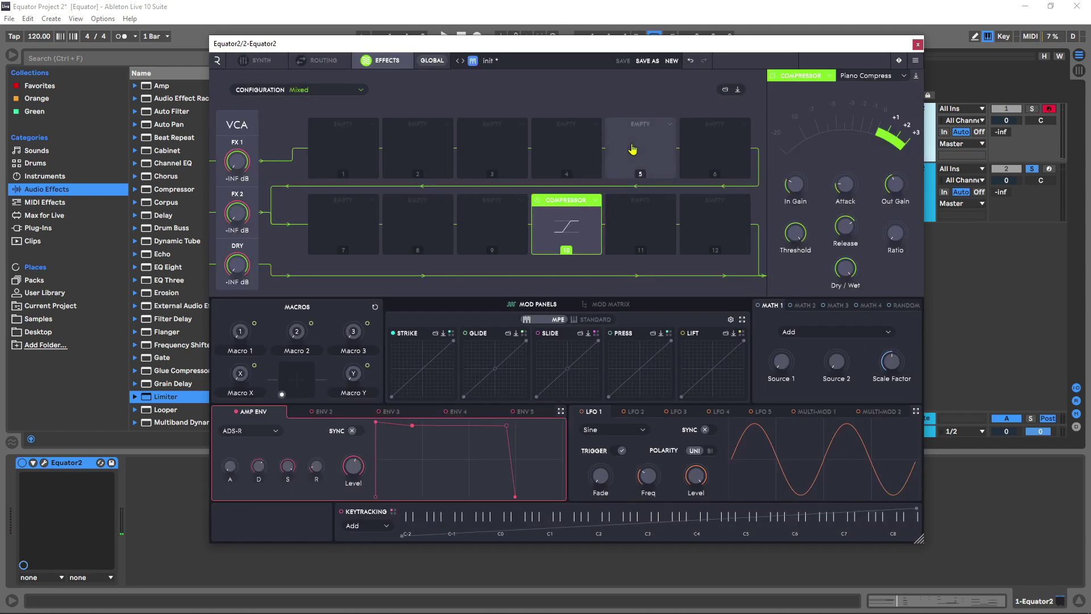
key(space)
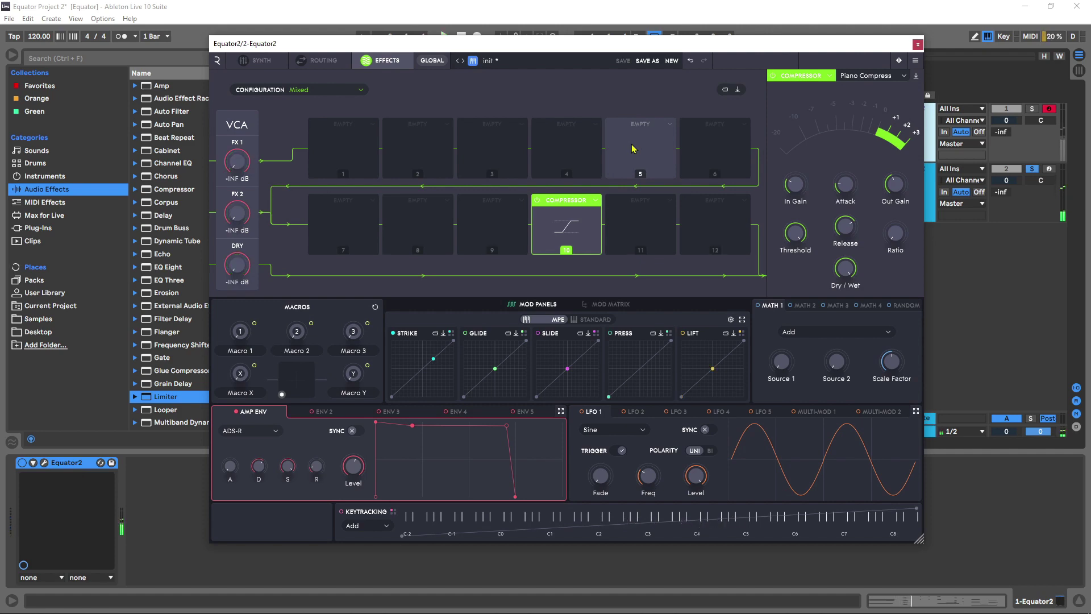
- Add a Big Reverb in effect slot 9, before the compressor, with the Roomy Reverb preset
click(486, 225)
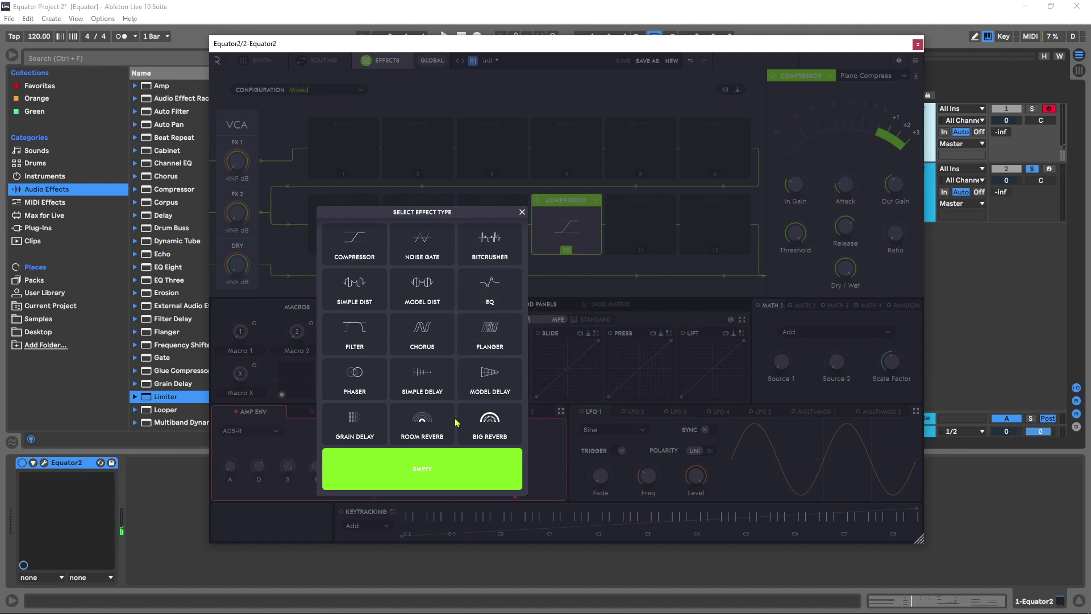
click(478, 430)
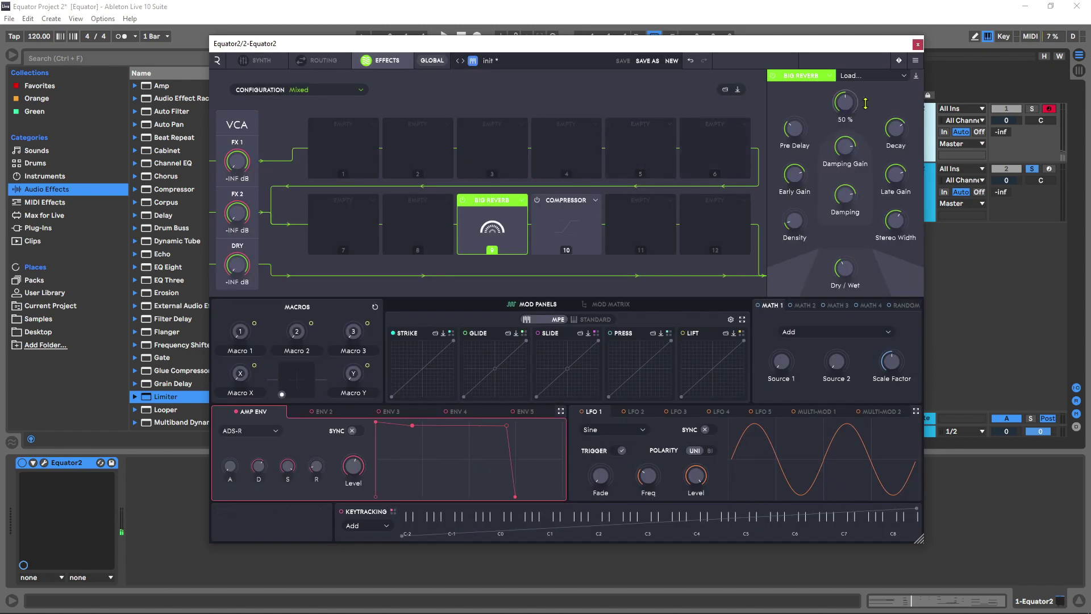
click(868, 80)
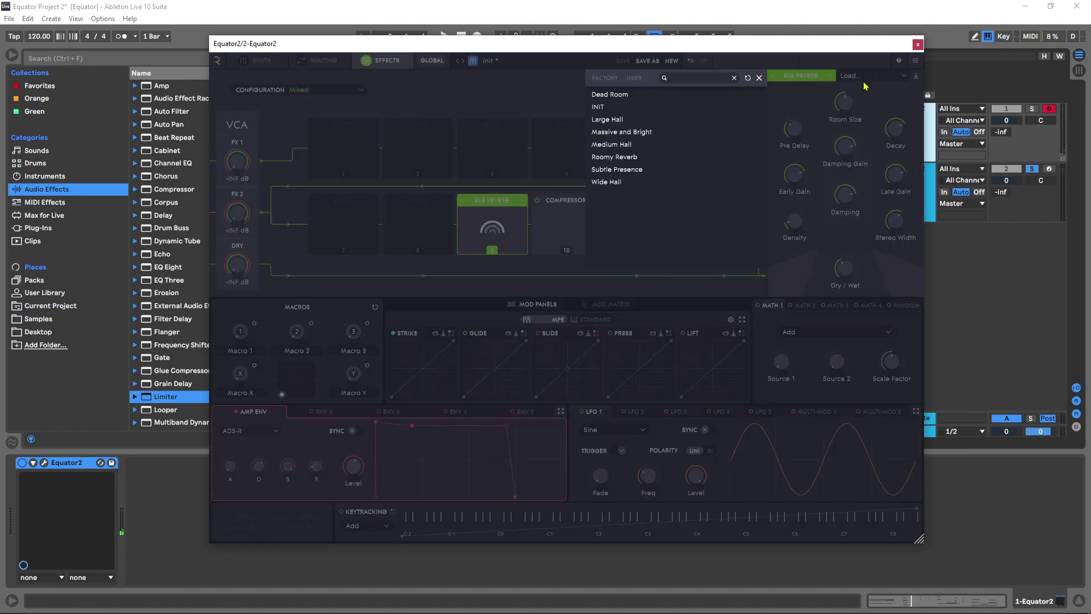
click(615, 157)
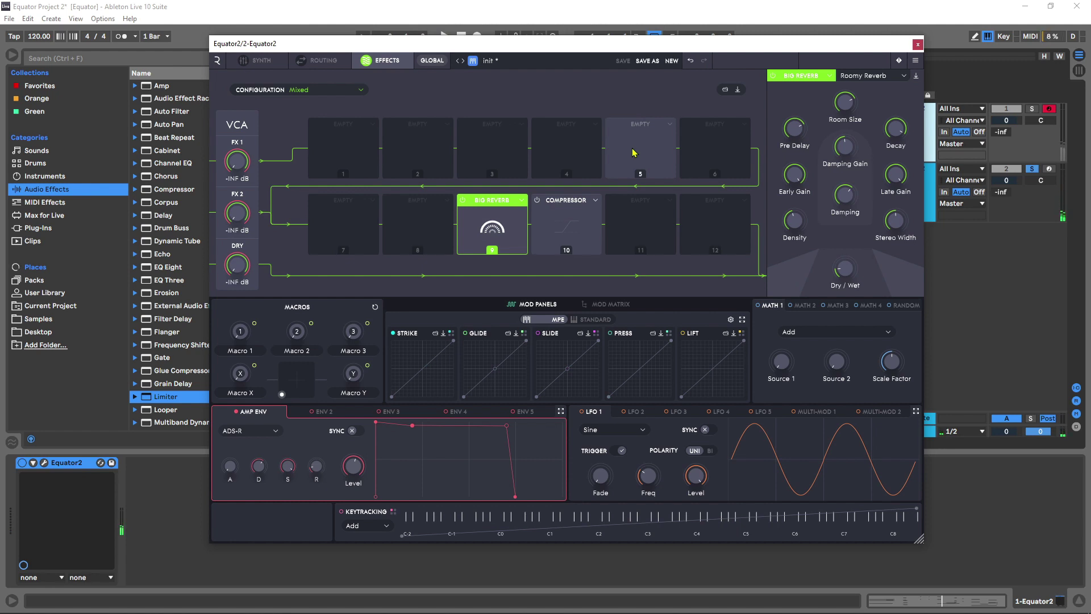
- Enable source 2 as a Sampler and load the Upright Piano - Feedbacker sample into it
click(260, 60)
click(258, 138)
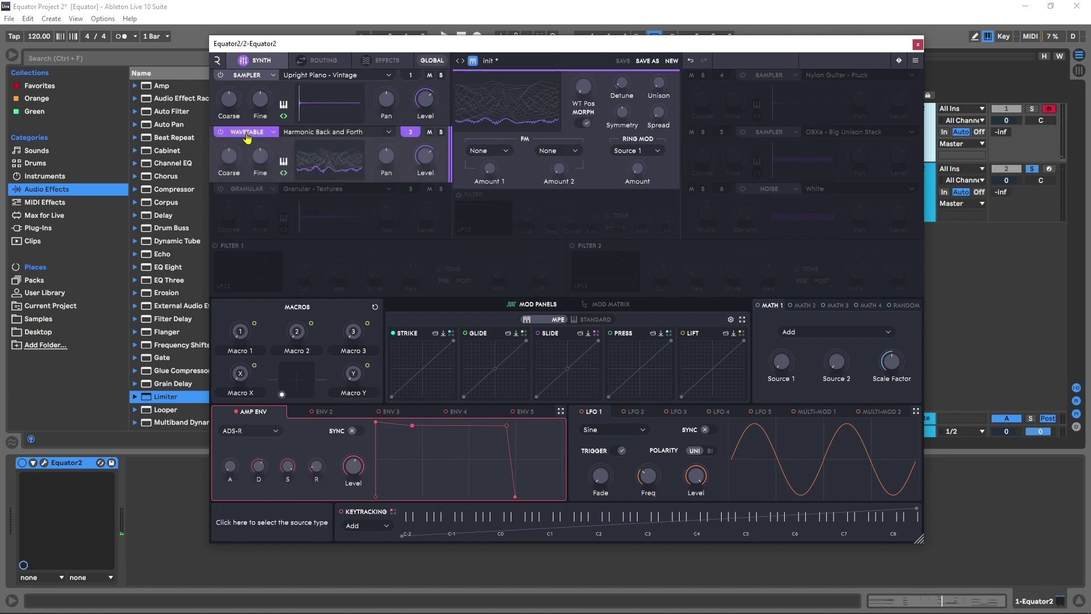
click(250, 132)
click(357, 162)
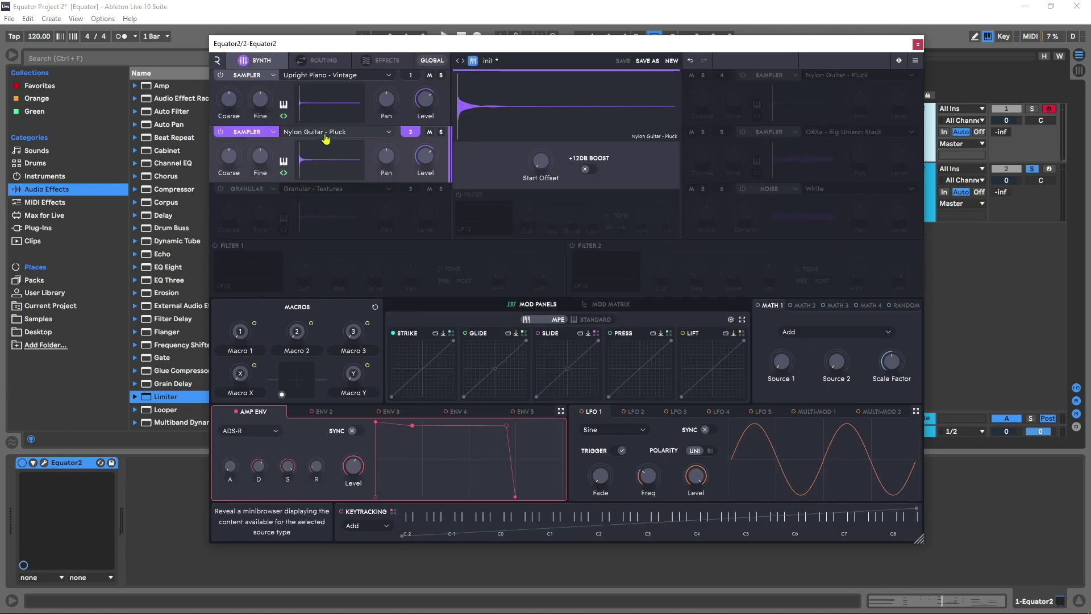
click(321, 133)
text(pian)
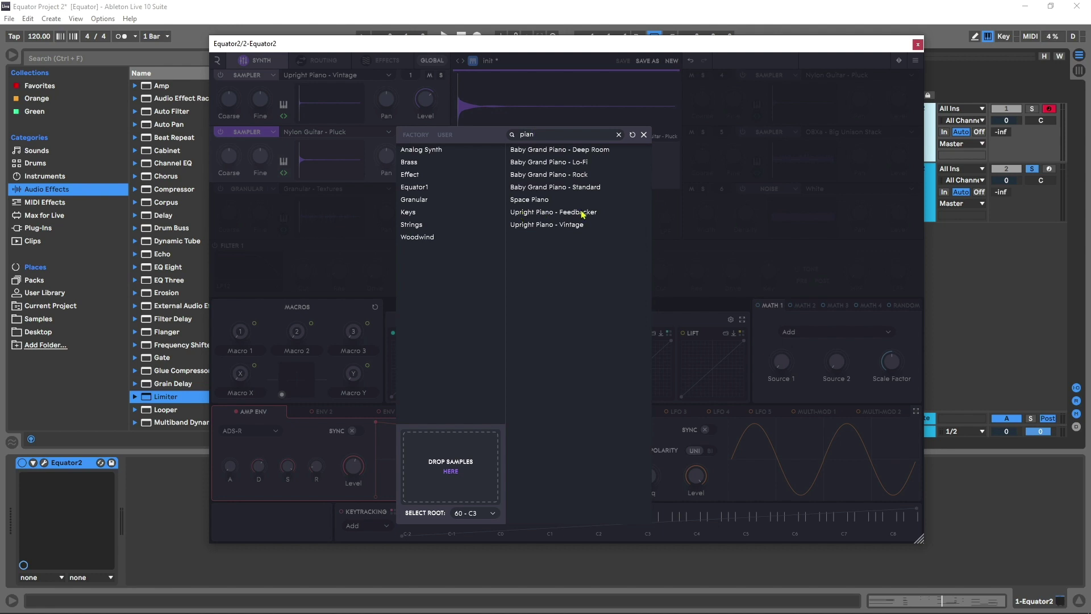
click(564, 215)
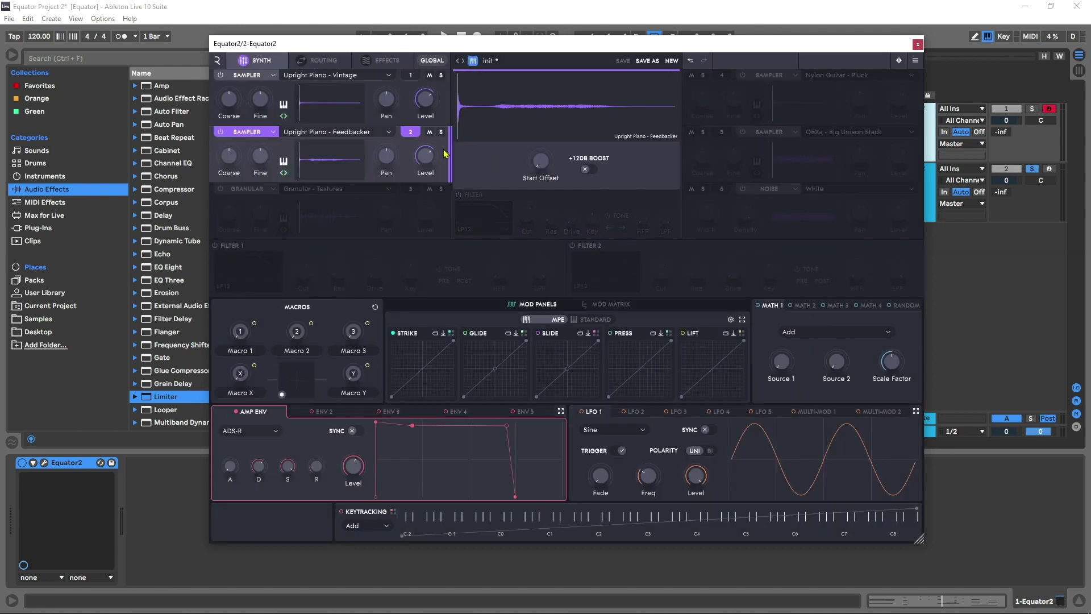
- Raise the start offset of the Feedbacker sample while auditioning it soloed, and lower source 2's level to -INF dB
key(space)
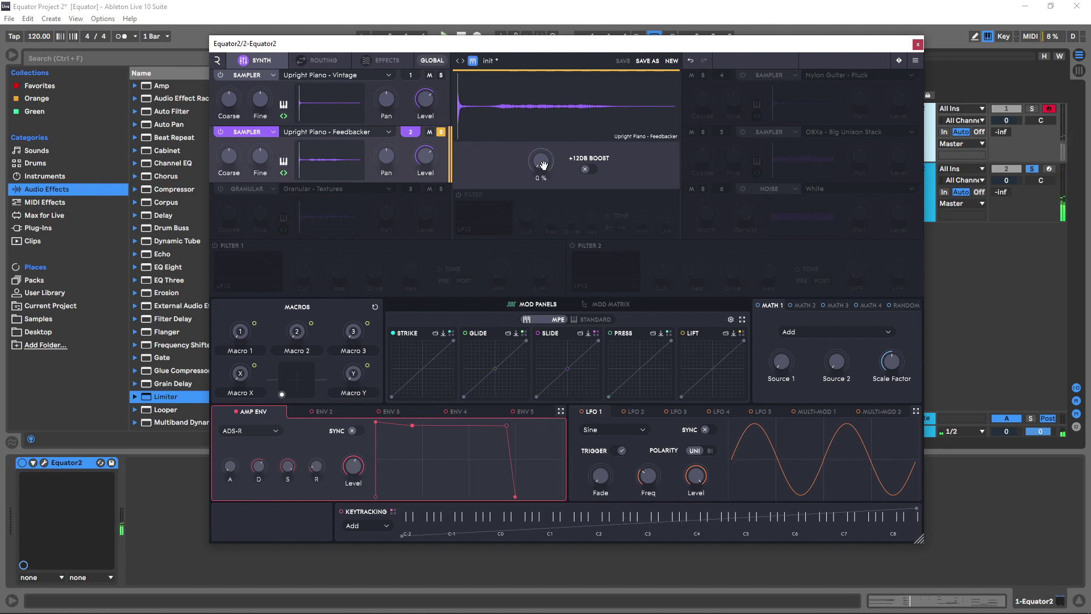
drag(541, 161, 540, 158)
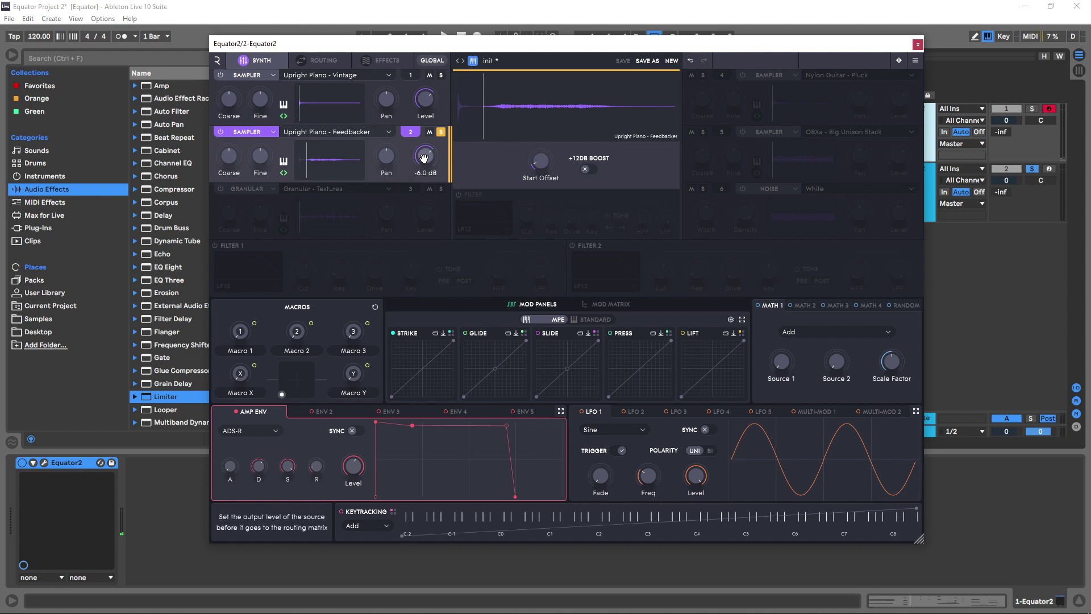
key(space)
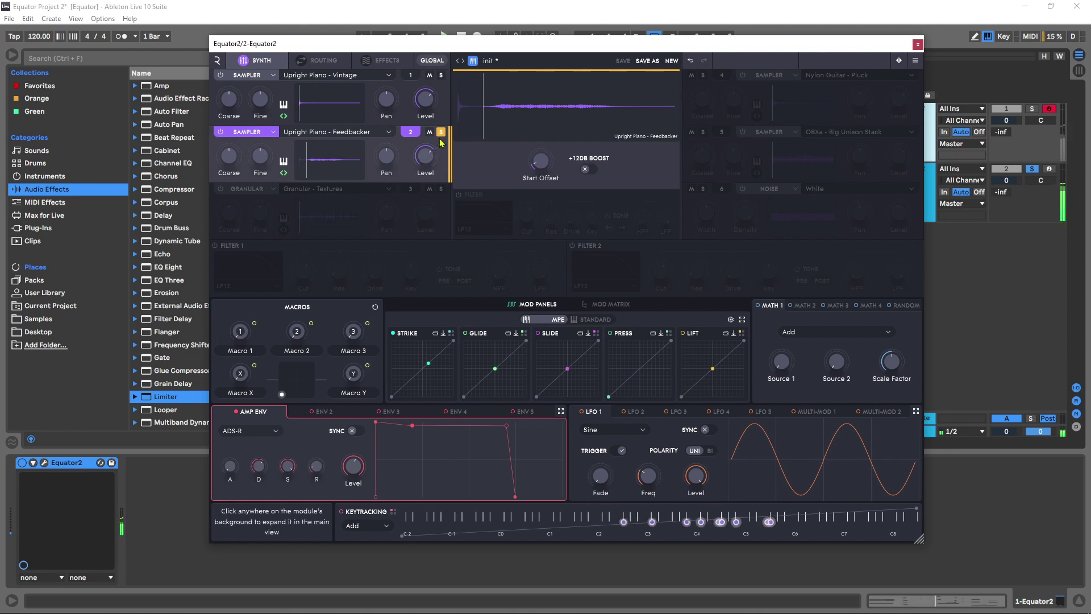
click(440, 135)
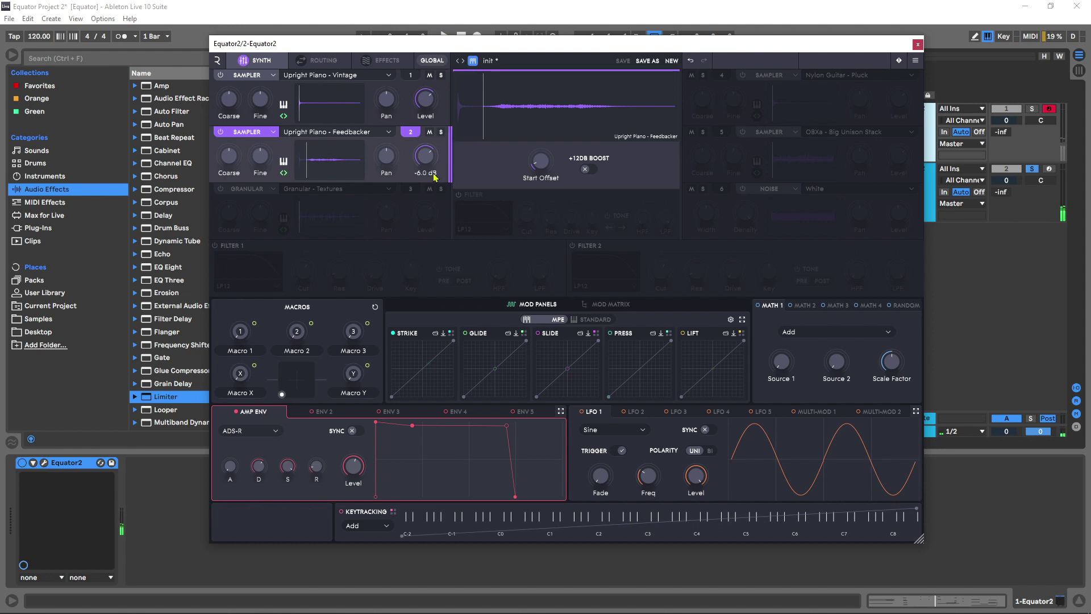
drag(425, 156, 412, 185)
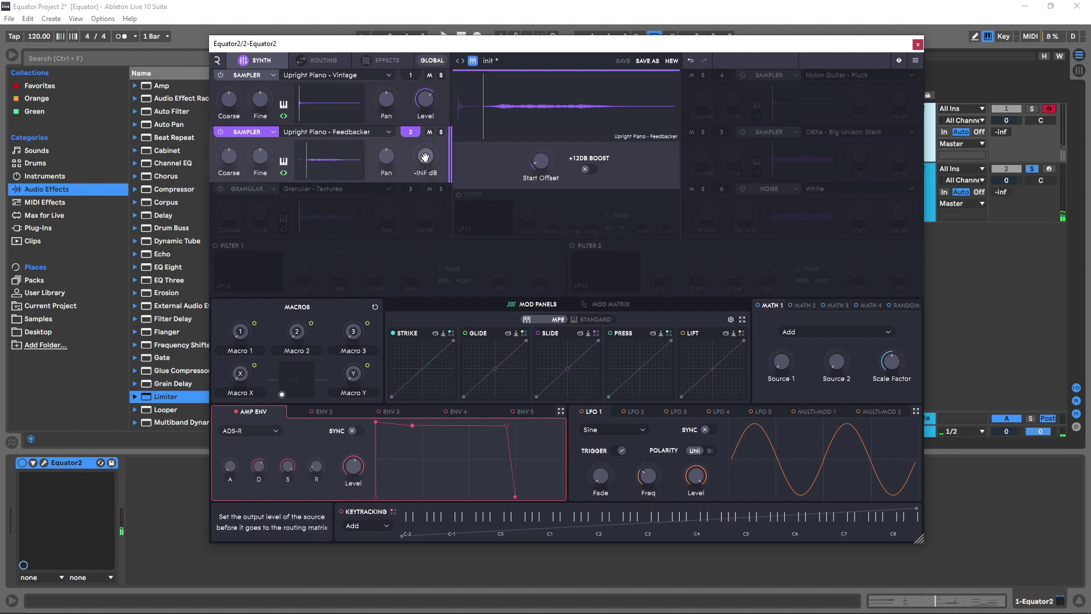
- Lengthen the attack of Envelope 2 and lower its overall level to about 17 %
click(324, 411)
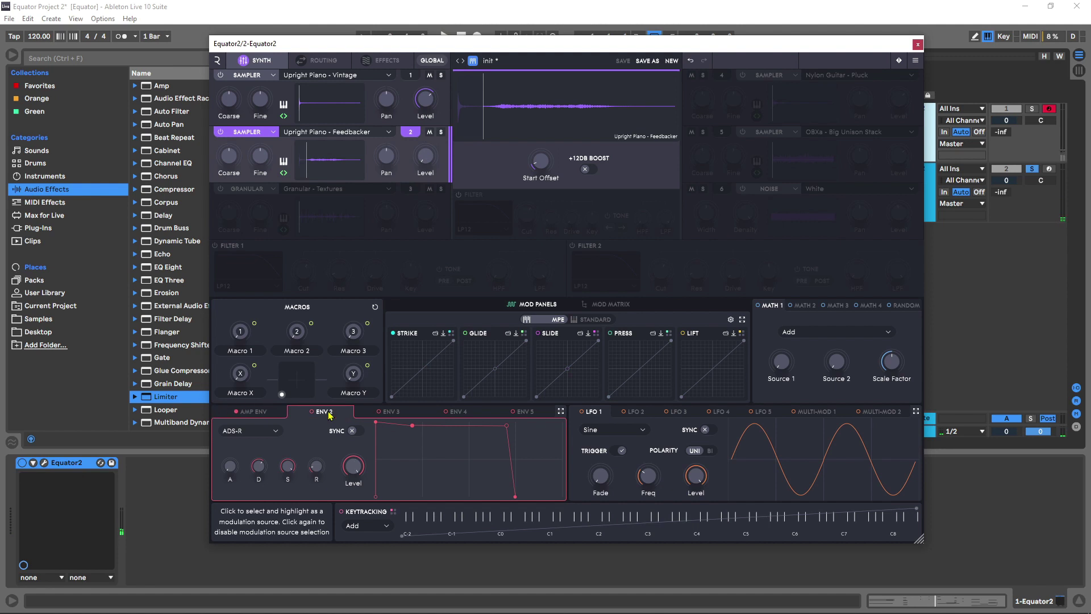
drag(229, 469, 239, 430)
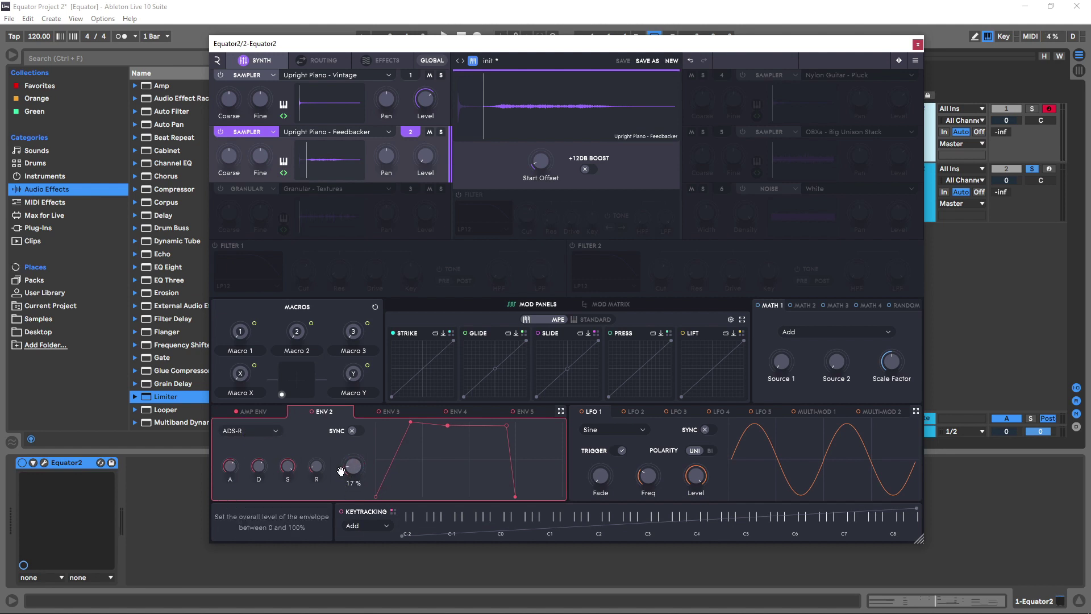
- Modulate source 2's level with Envelope 2 at an amount of 100
right_click(425, 156)
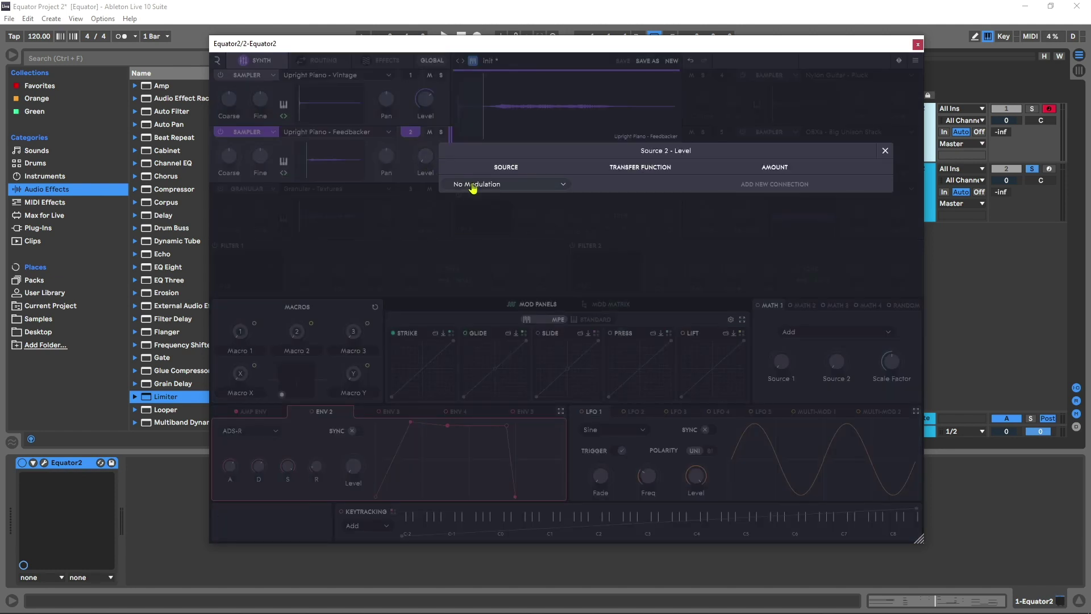
click(476, 184)
mouse_move(478, 200)
click(587, 209)
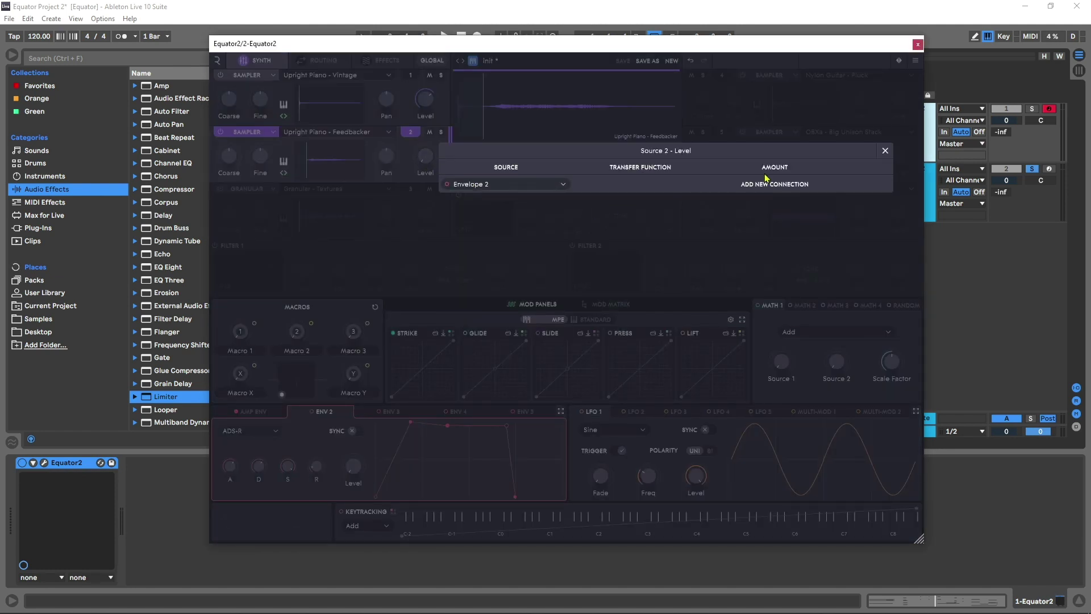
click(765, 187)
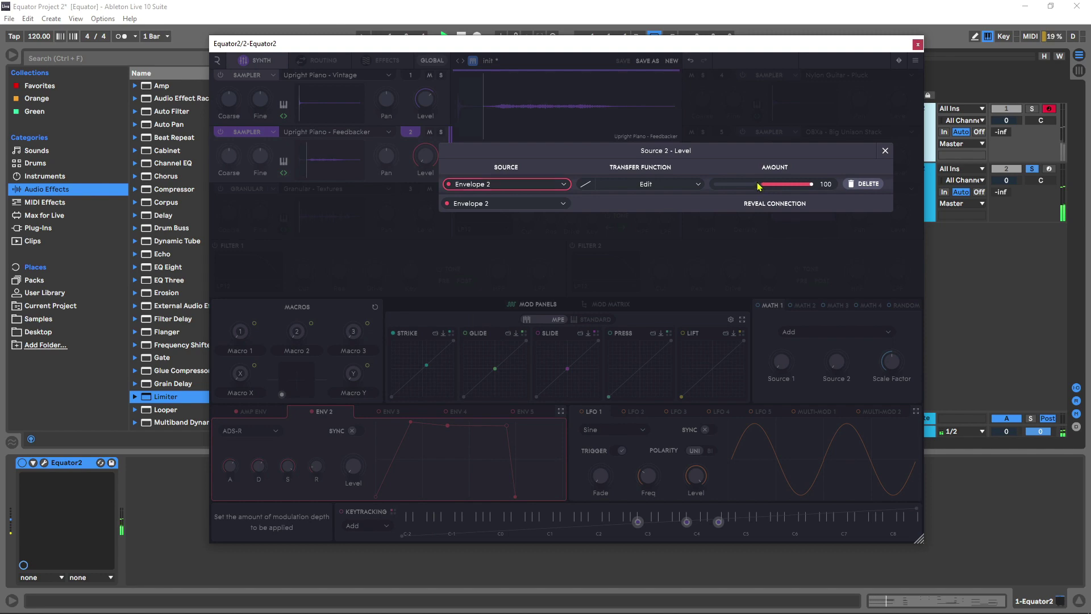
click(885, 151)
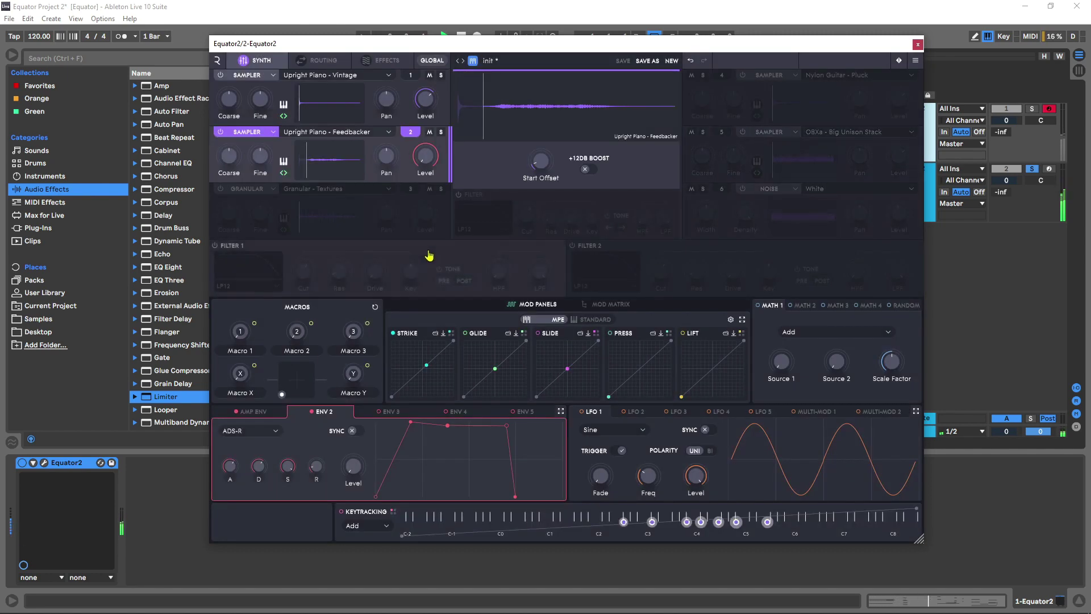
- Audition source 2 briefly in solo and adjust Envelope 2's overall level to about 12 %
click(441, 132)
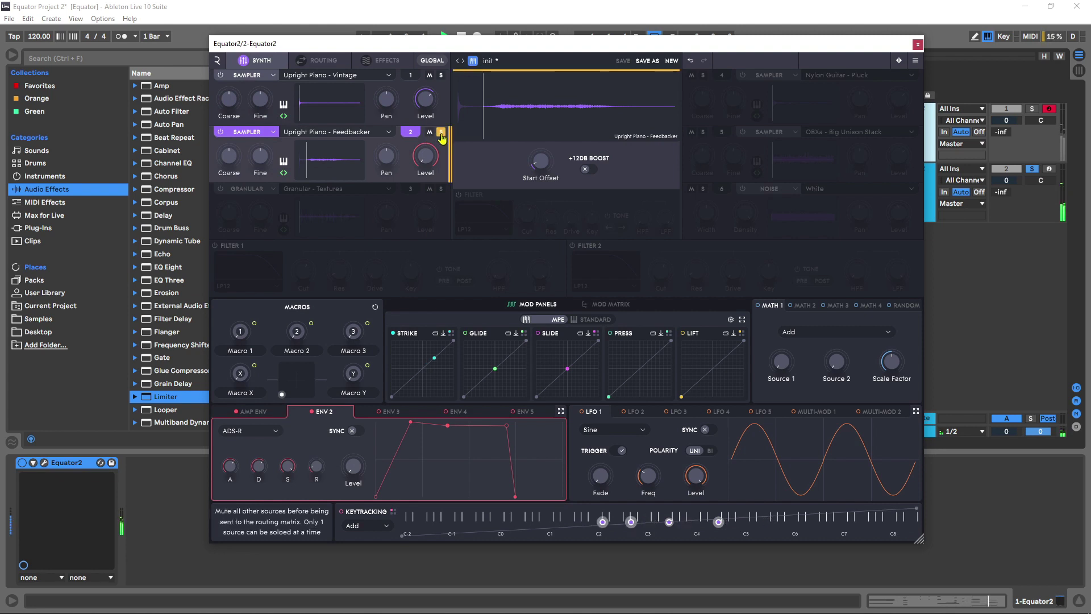
click(441, 133)
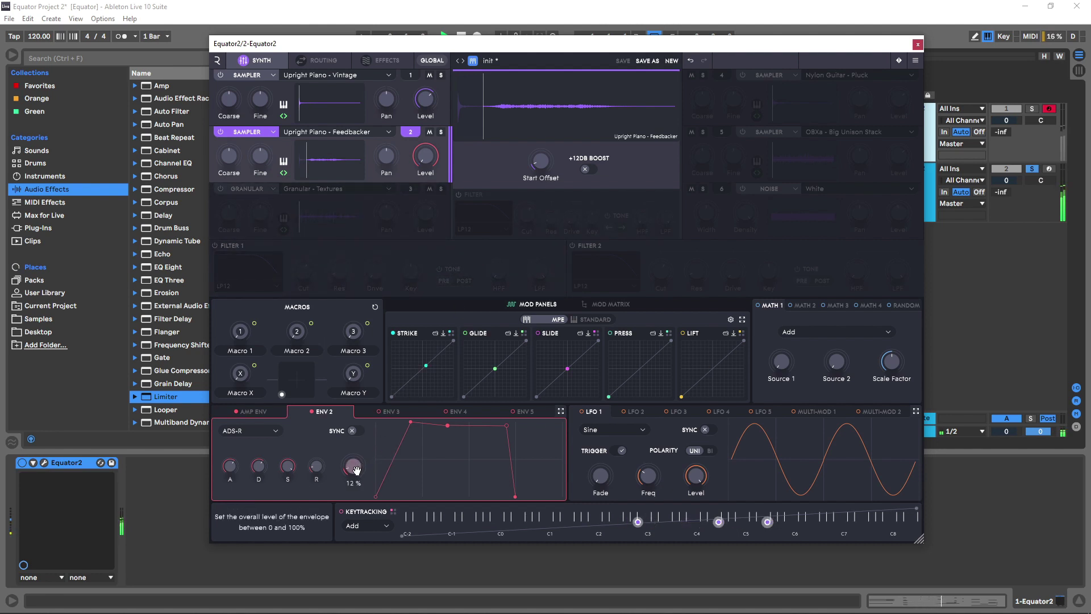
click(412, 173)
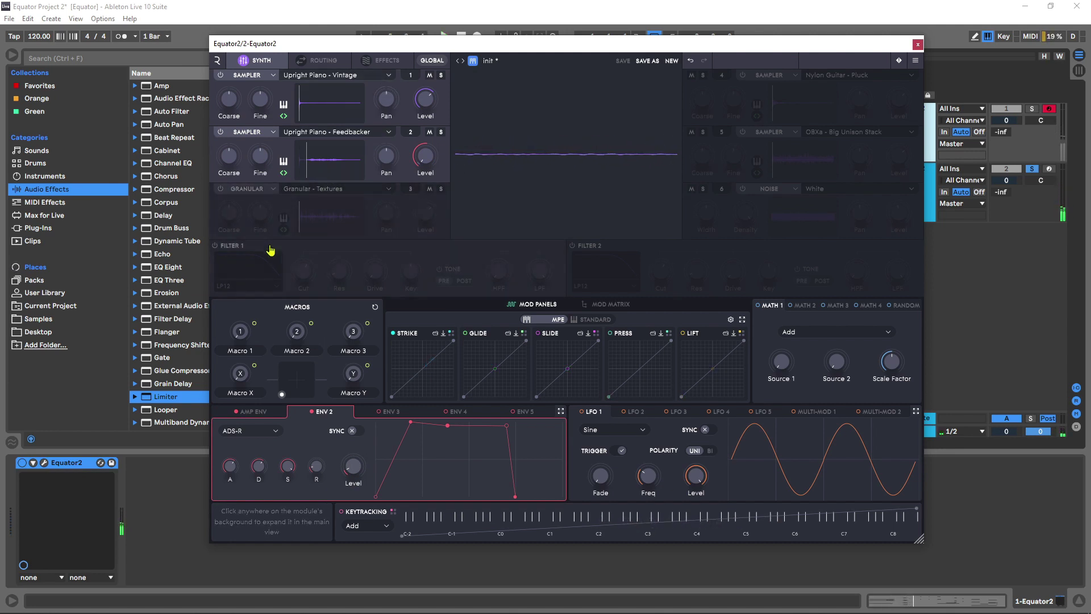
- Enable Filter 1 and set its type to the SV LP12 low-pass
click(226, 254)
click(256, 286)
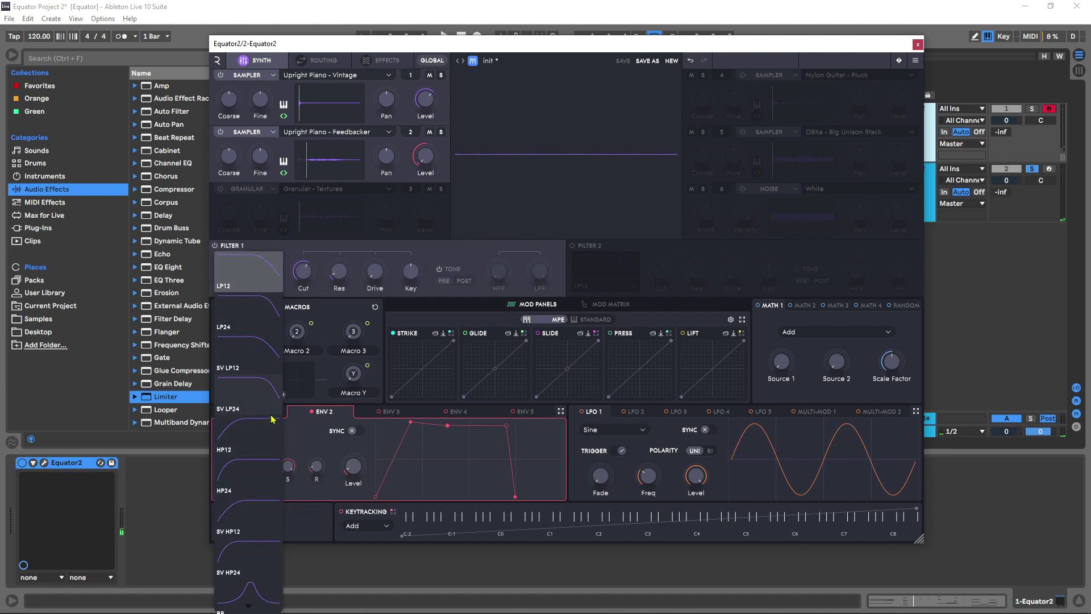
click(250, 355)
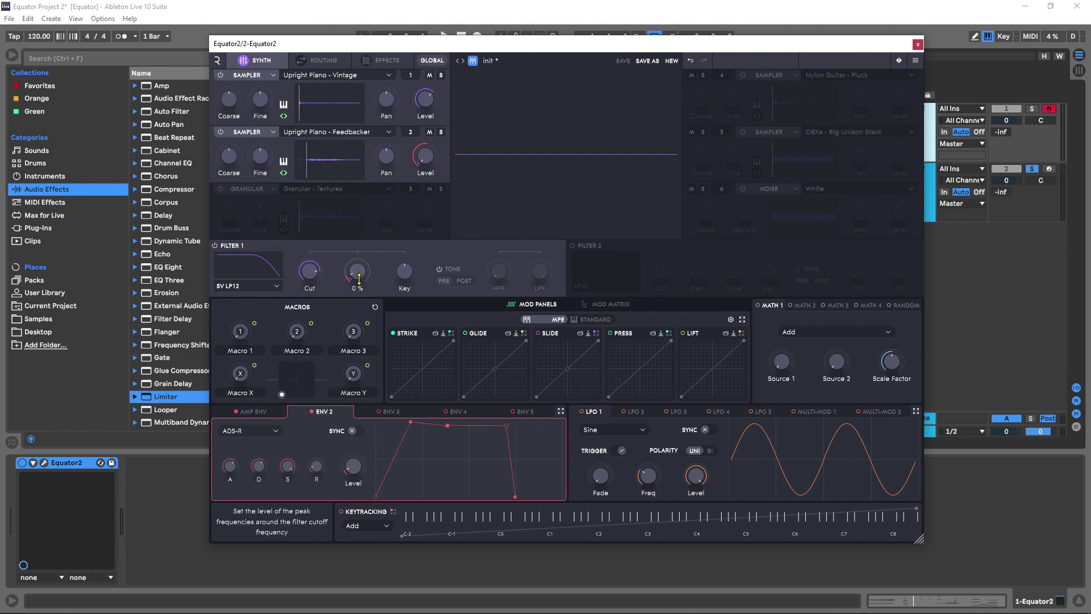
- Set Filter 1's key tracking to 100 % and play the clip to hear it
drag(407, 274, 405, 277)
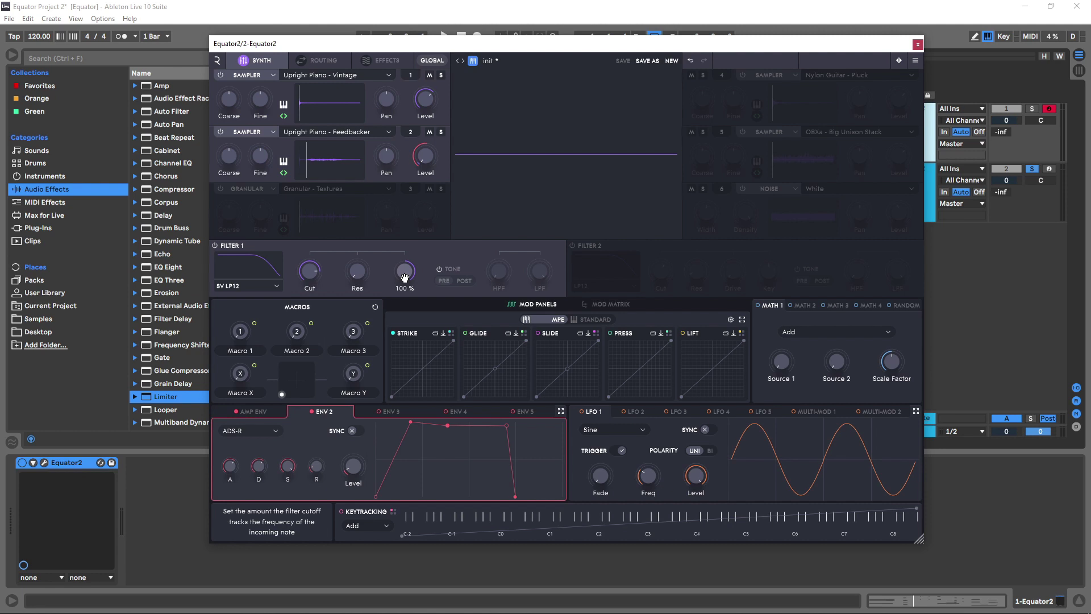
key(space)
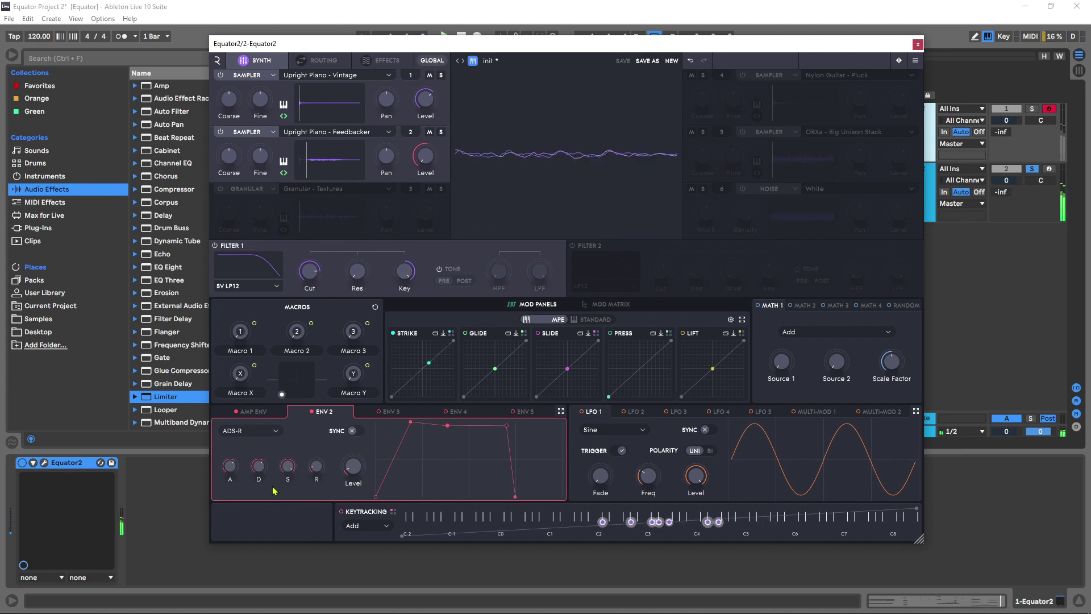
- Set Envelope 2's sustain to 100 % and slightly lengthen the amp envelope's attack
drag(287, 466, 316, 434)
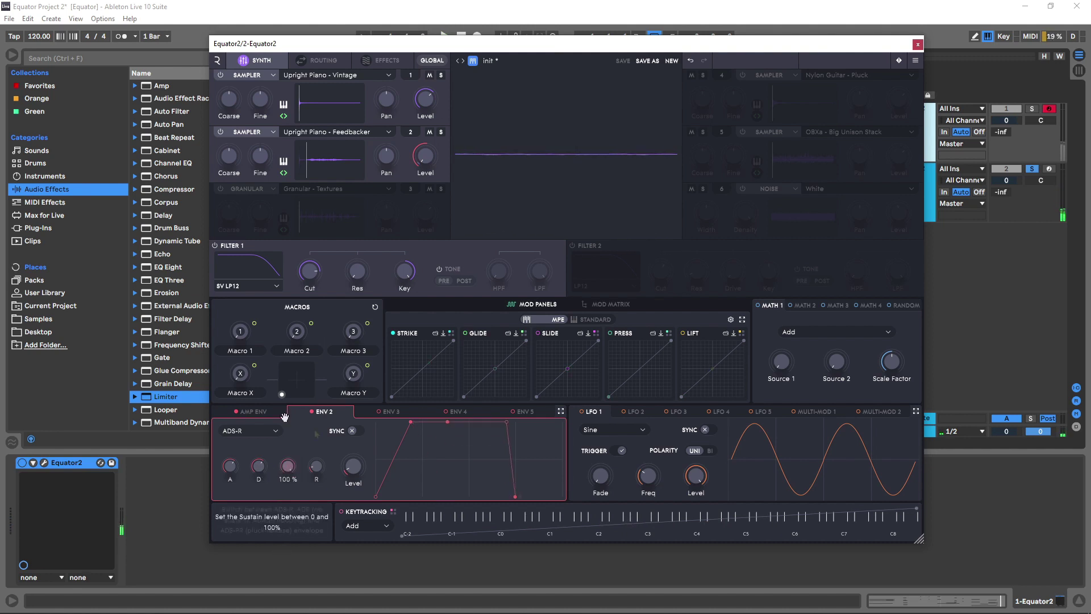
click(251, 411)
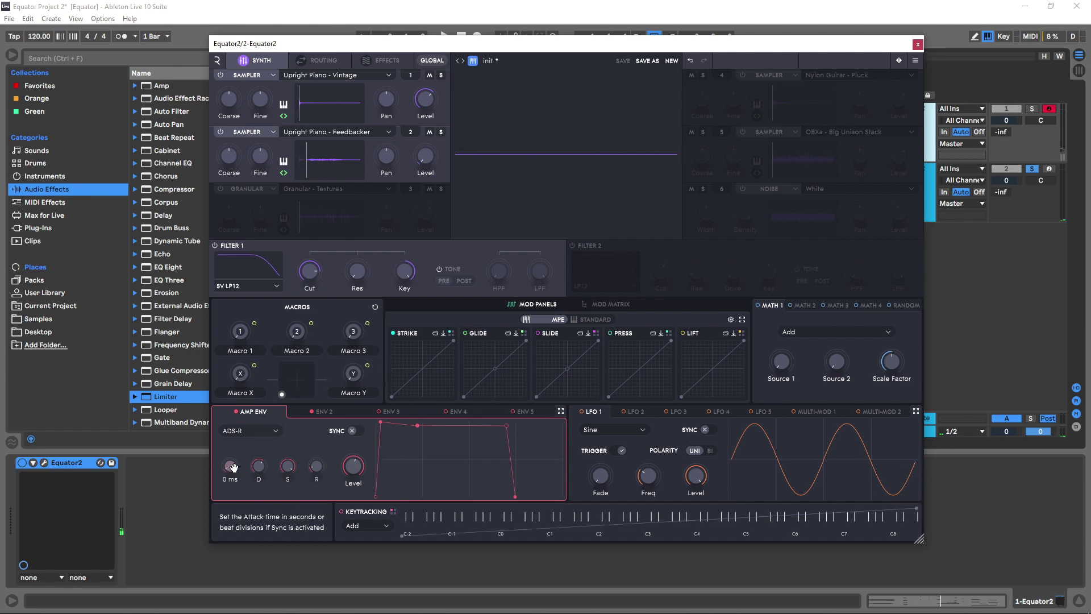
drag(233, 467, 232, 465)
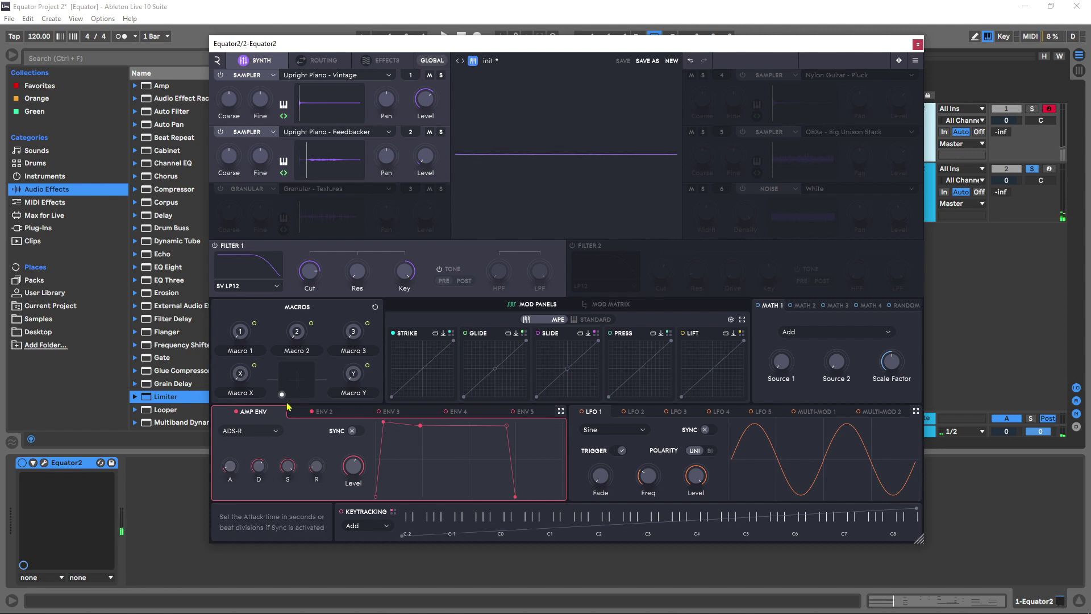
- Enable the granular source 3, load The Monsters Are Burning from Granular - Textures, and bring its level down to -INF dB
click(258, 192)
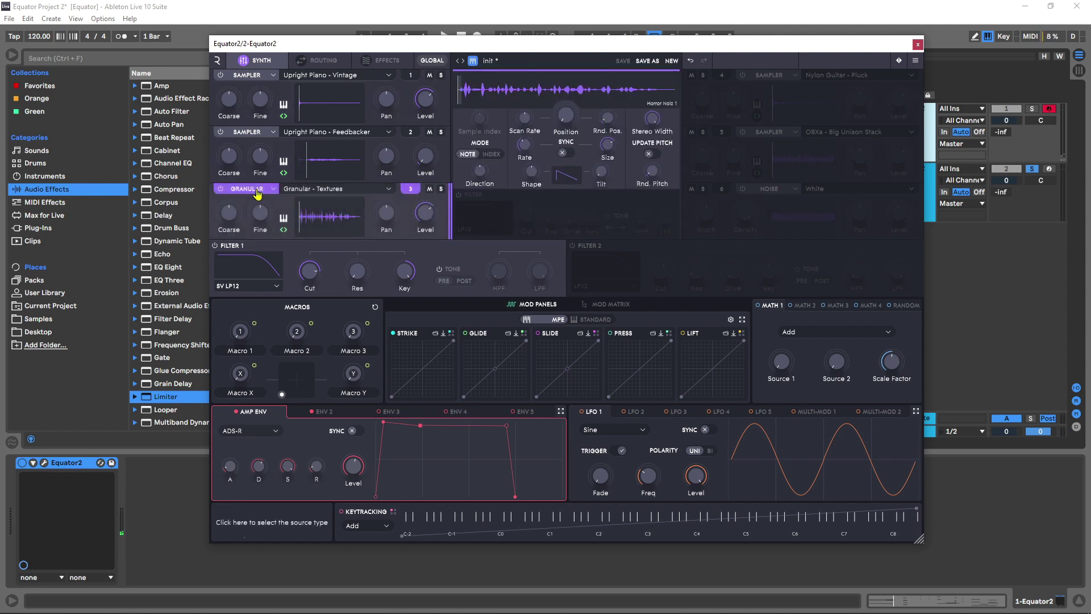
click(312, 192)
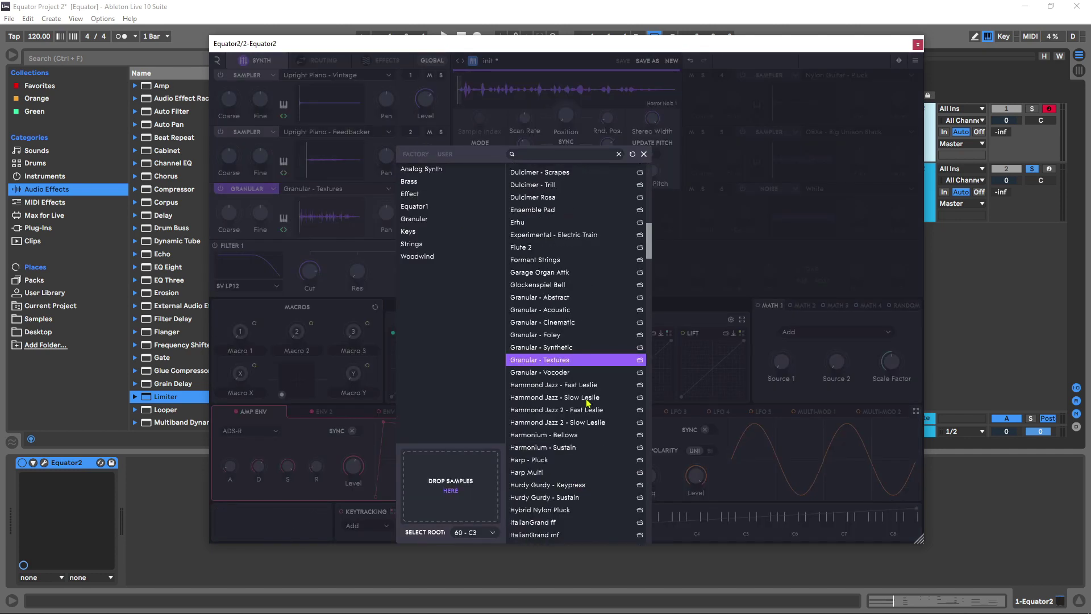
click(638, 361)
scroll(589, 475, down, 15)
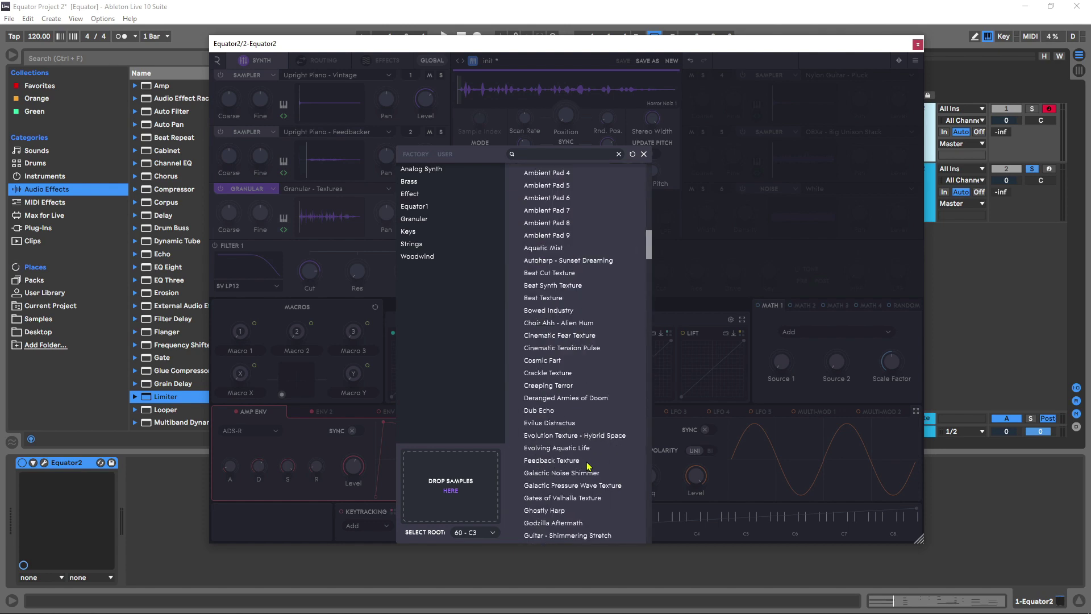
scroll(586, 465, down, 6)
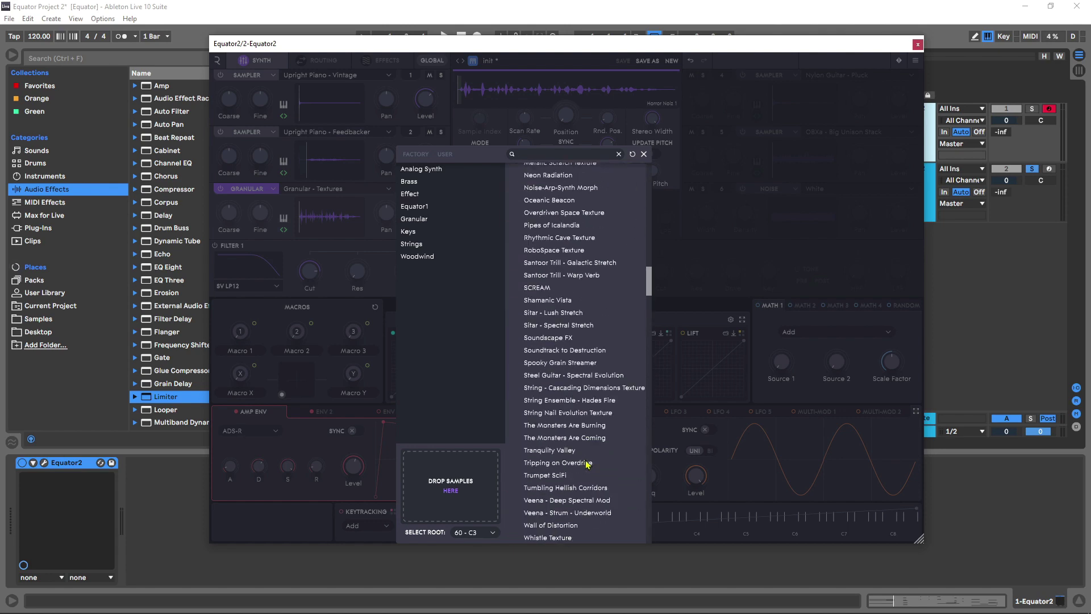
double_click(561, 278)
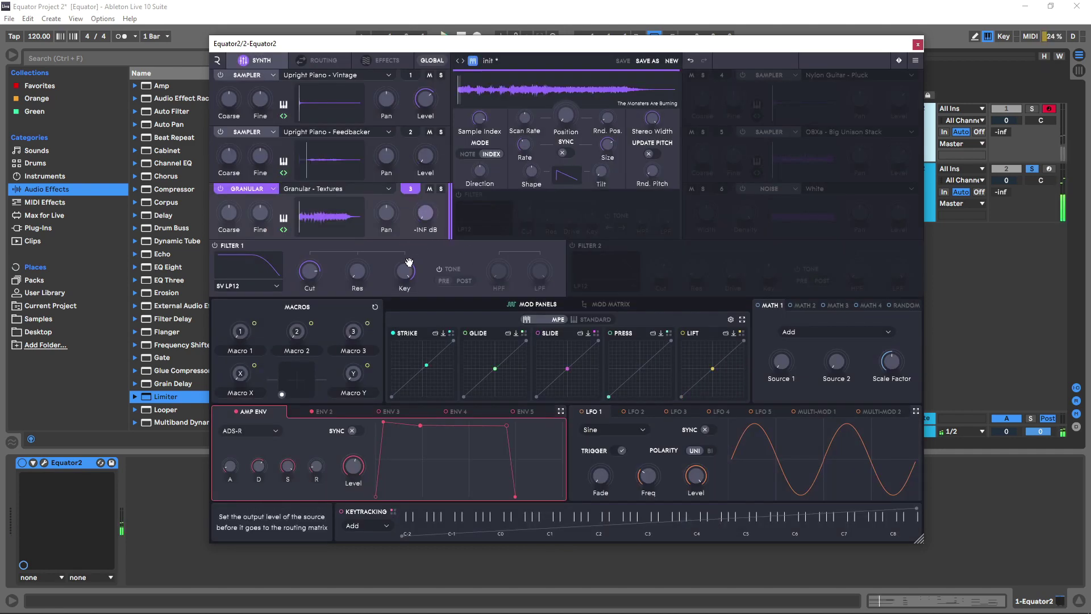
- Shape Envelope 3 with a longer attack, zero sustain and a curved decay
click(391, 411)
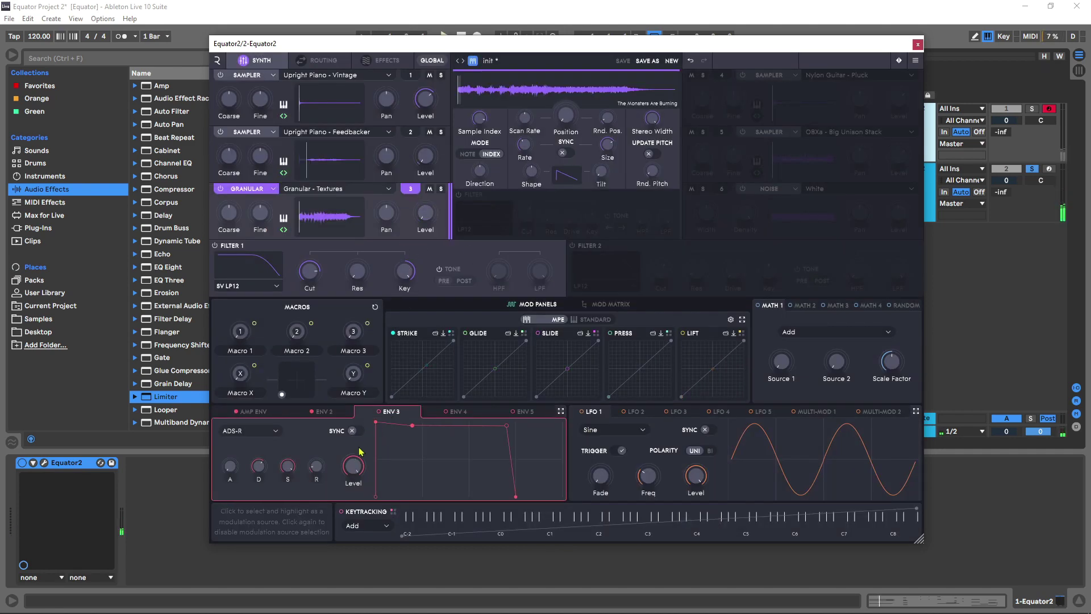
drag(230, 466, 288, 489)
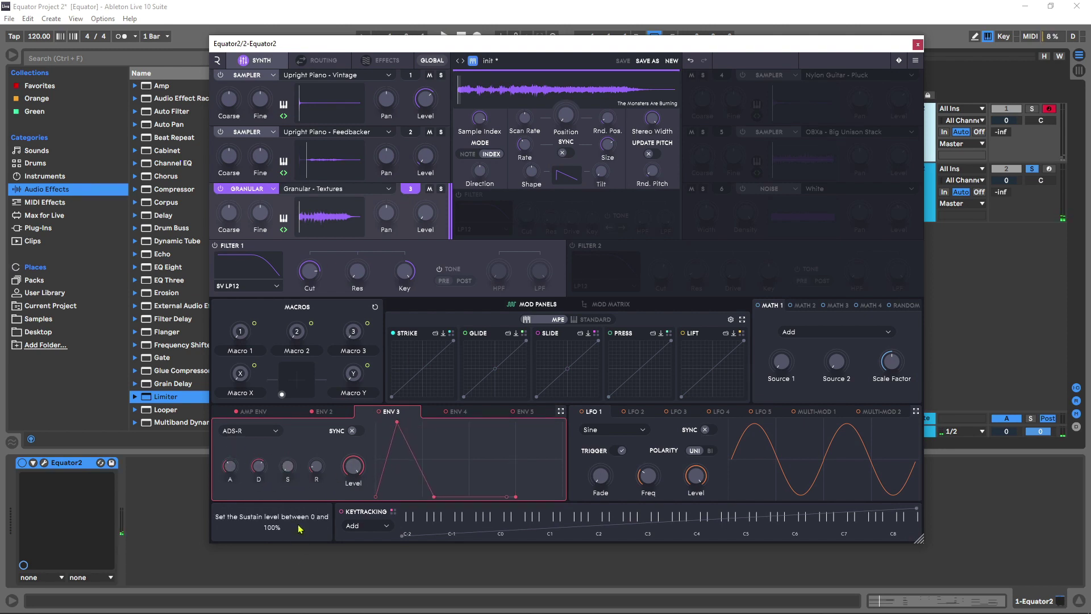
drag(415, 458, 397, 478)
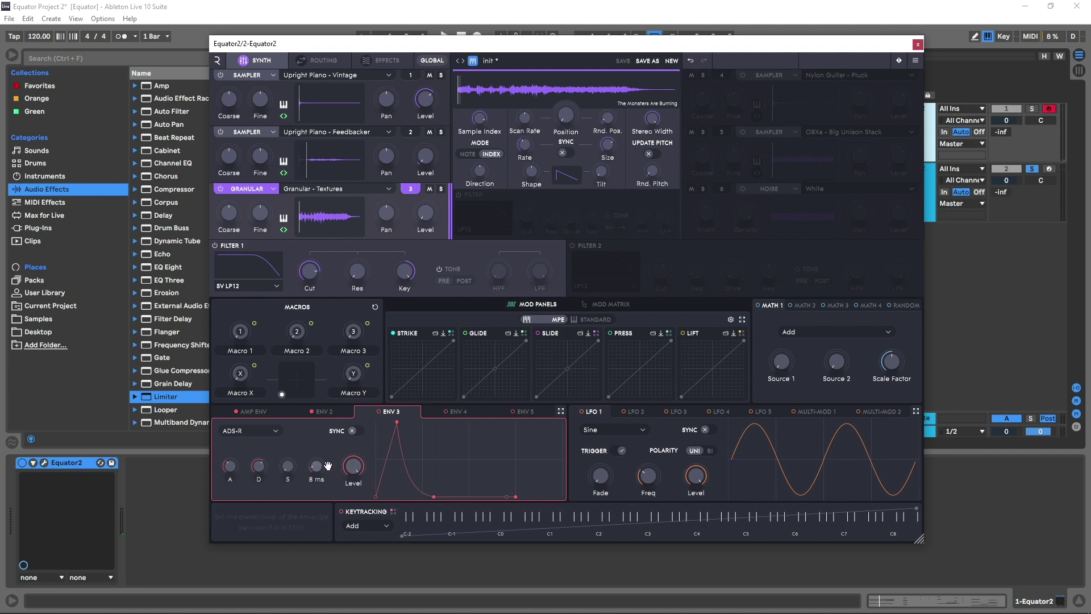
- Modulate source 3's level with Envelope 3 at an amount of about 42 and lower the envelope's overall level
right_click(425, 213)
click(517, 240)
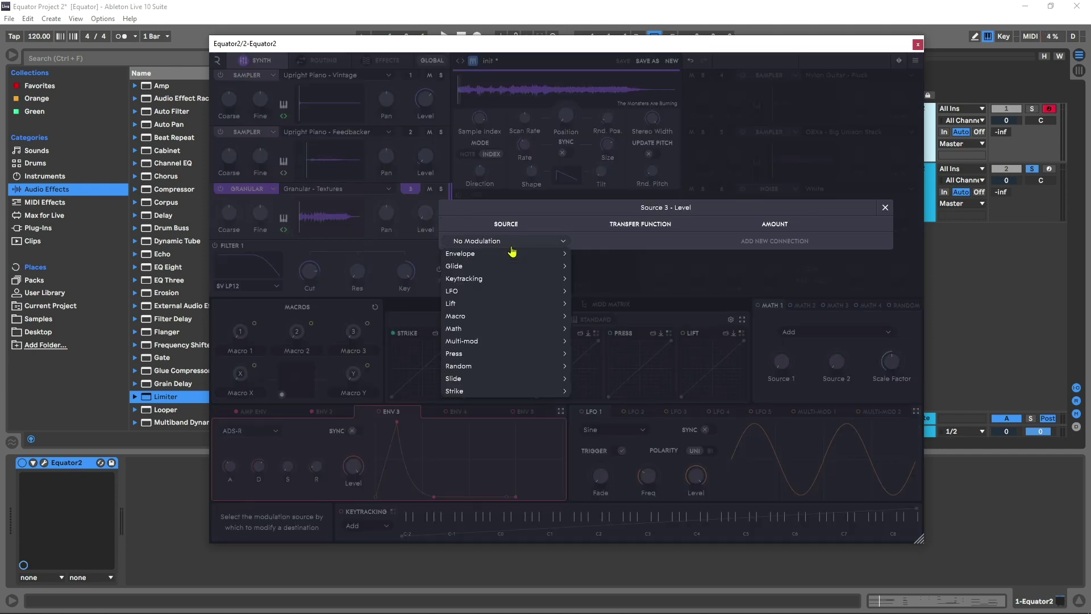
mouse_move(541, 257)
click(593, 278)
click(761, 241)
mouse_move(764, 241)
mouse_down()
mouse_move(811, 241)
mouse_move(781, 251)
mouse_up()
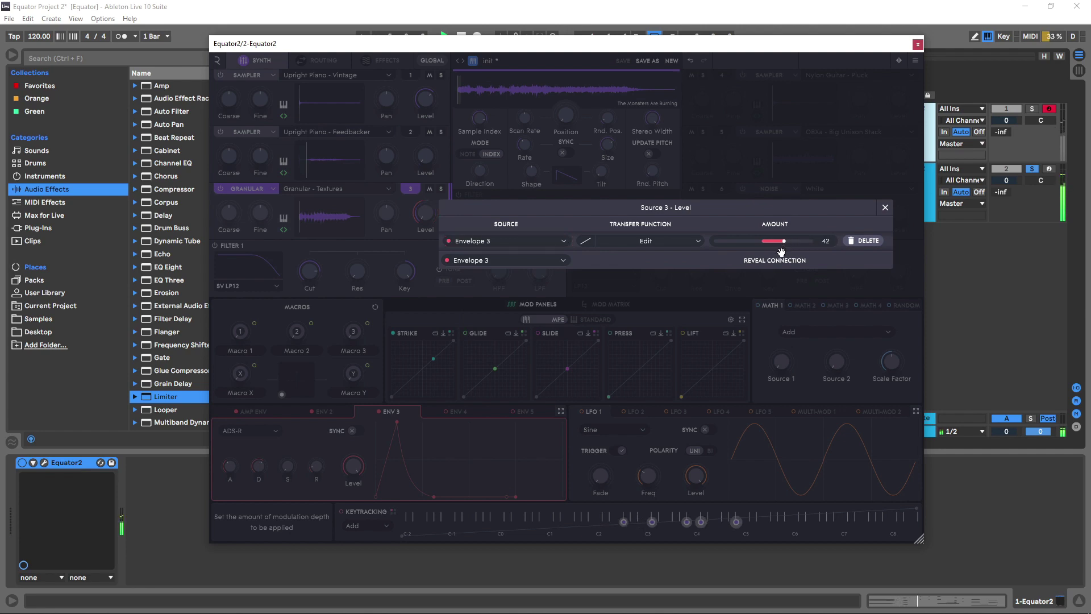
click(884, 208)
drag(353, 466, 349, 519)
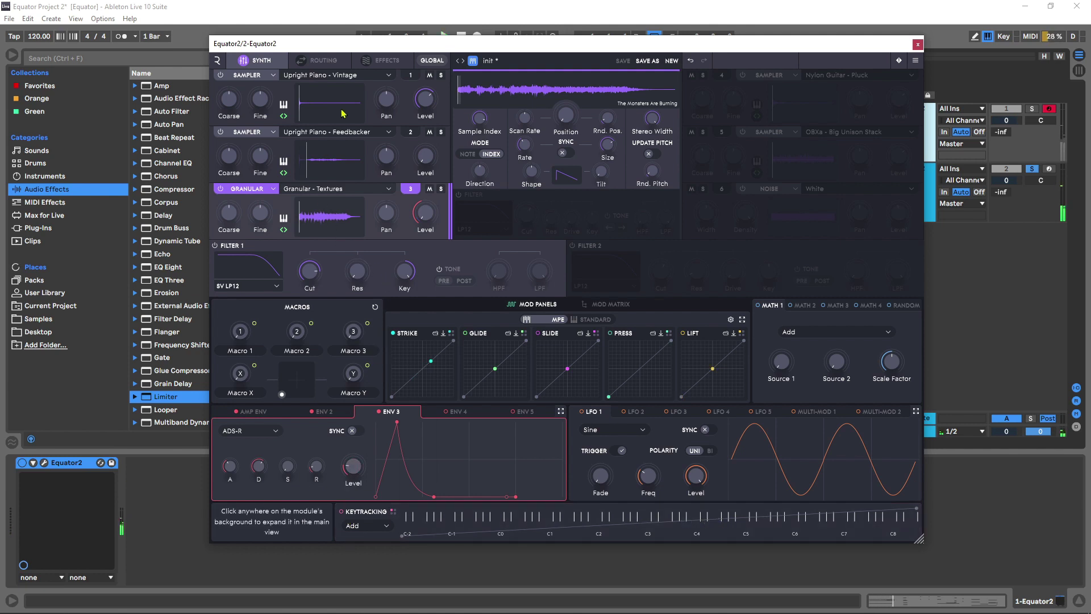
- Set the filter configuration to parallel and route source 3 to Filter 2 instead of Filter 1
click(336, 68)
click(535, 116)
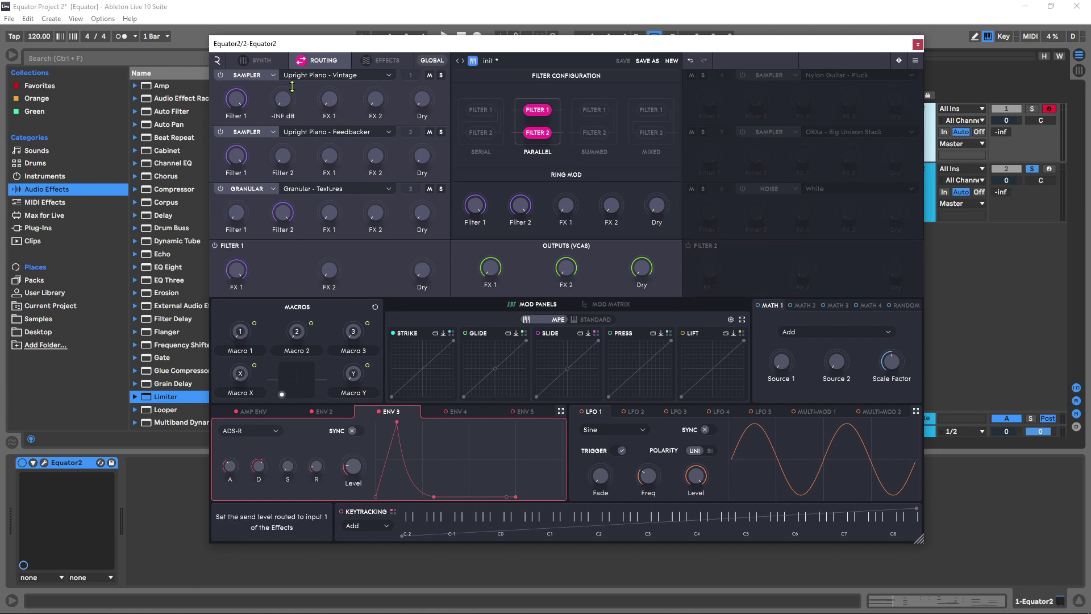
click(256, 61)
- Enable Filter 2 and set its type to the HP24 high-pass
click(573, 246)
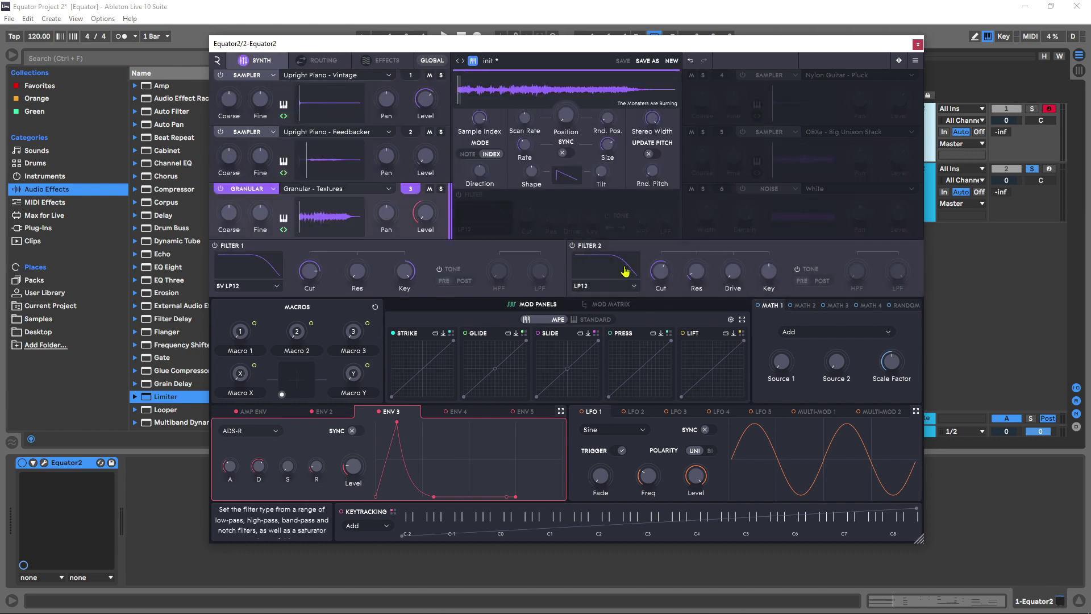
click(624, 274)
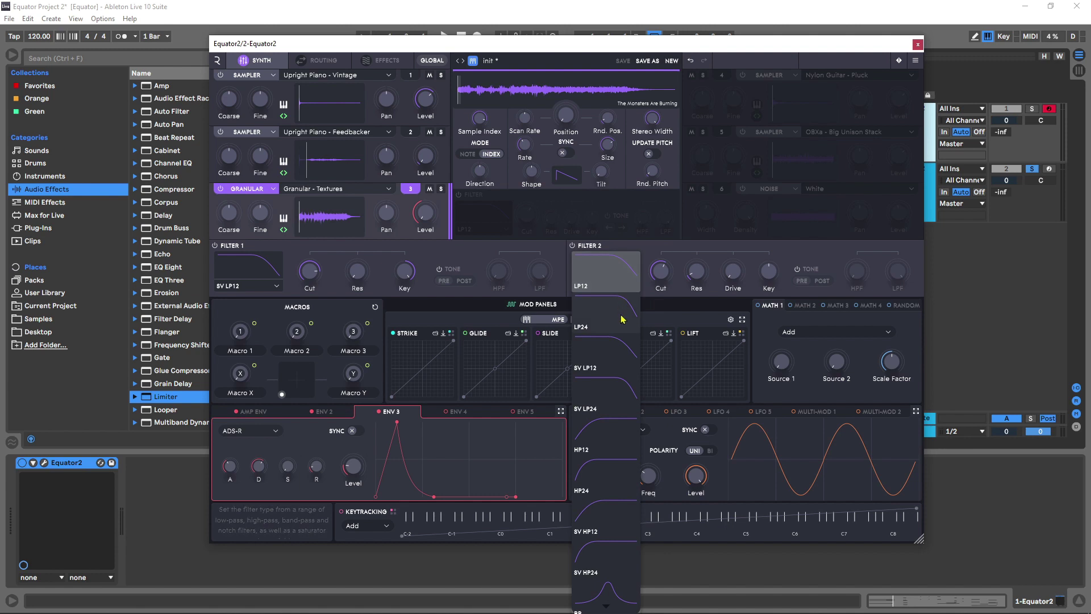
click(601, 496)
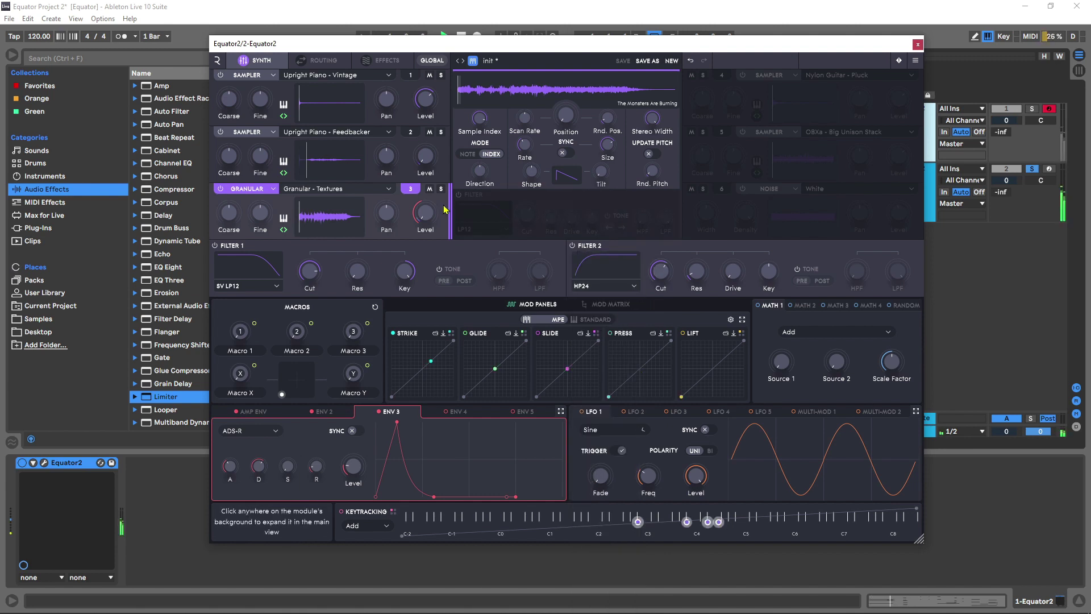
- Reduce the modulation depth on source 3's level, with Envelope 3's overall level at 13 %
mouse_move(411, 222)
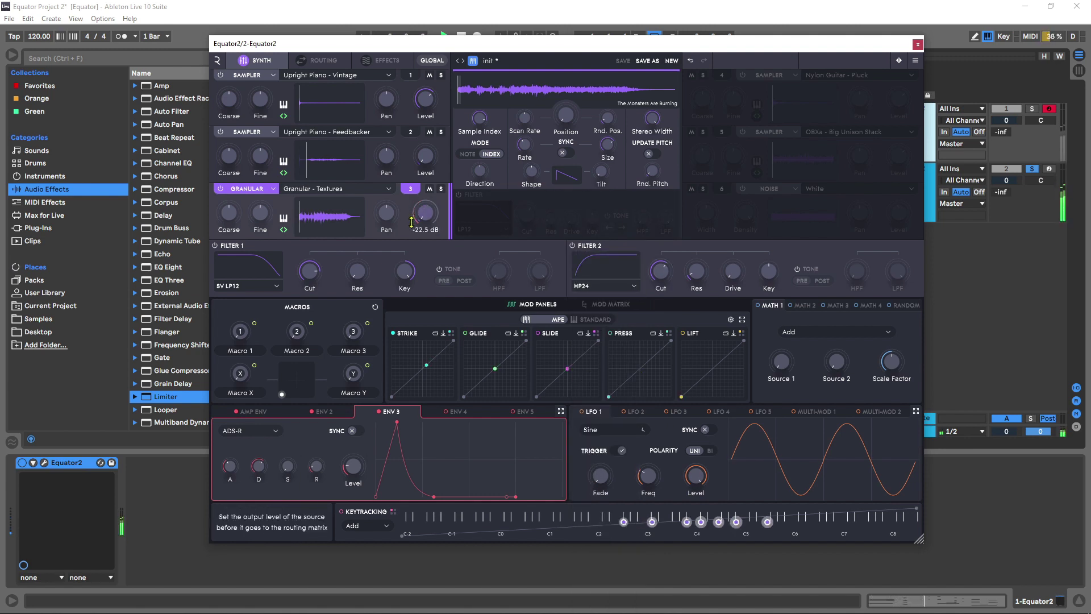
mouse_move(352, 474)
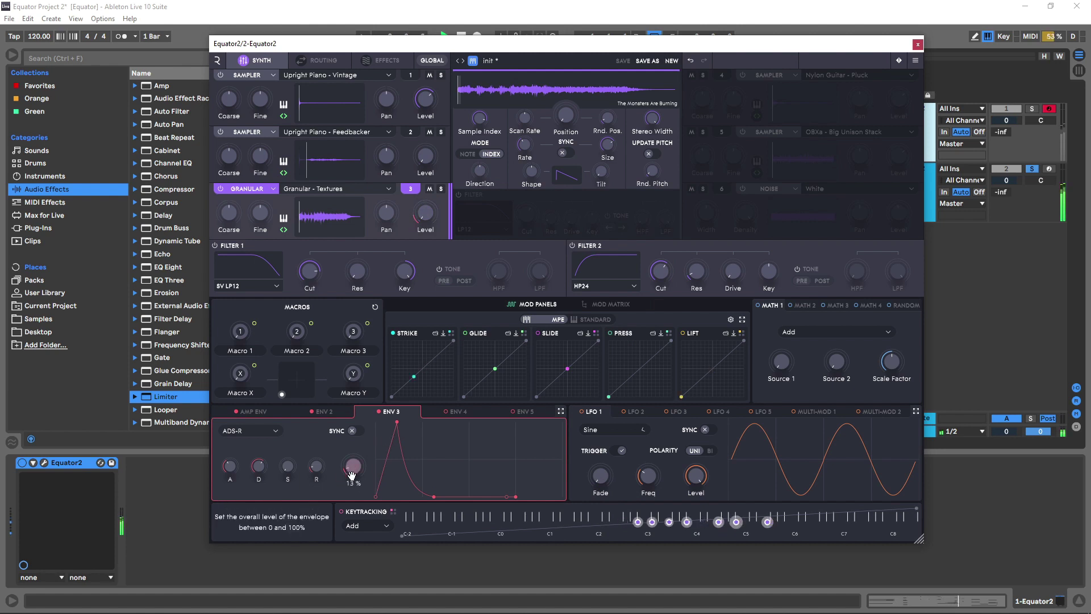
- Change source 3's sample index to the Horror Noiz 1 sample and shift its grain position
mouse_move(474, 121)
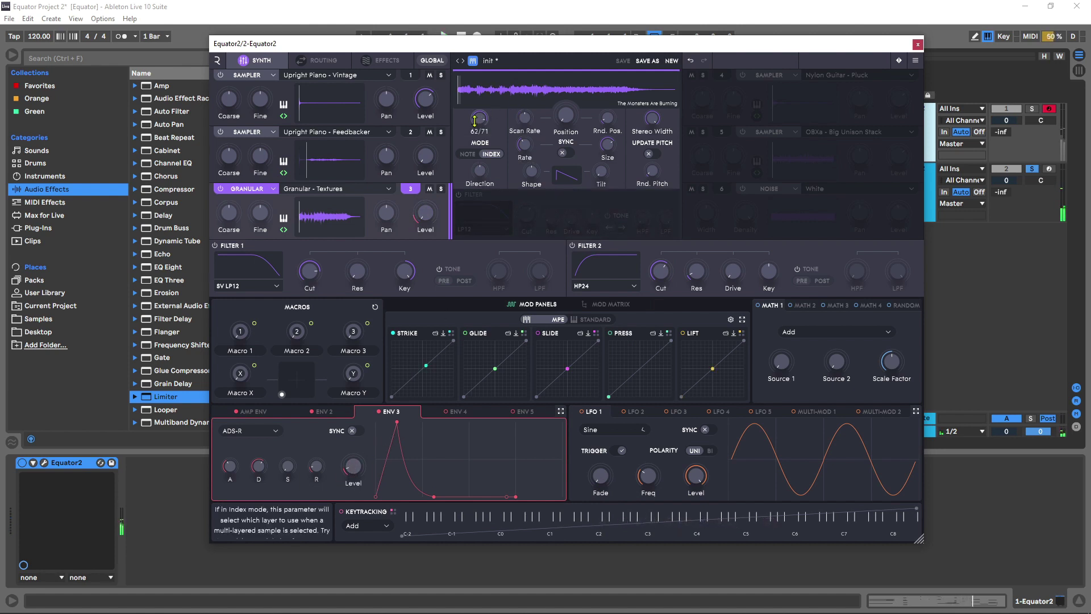
drag(478, 122, 475, 145)
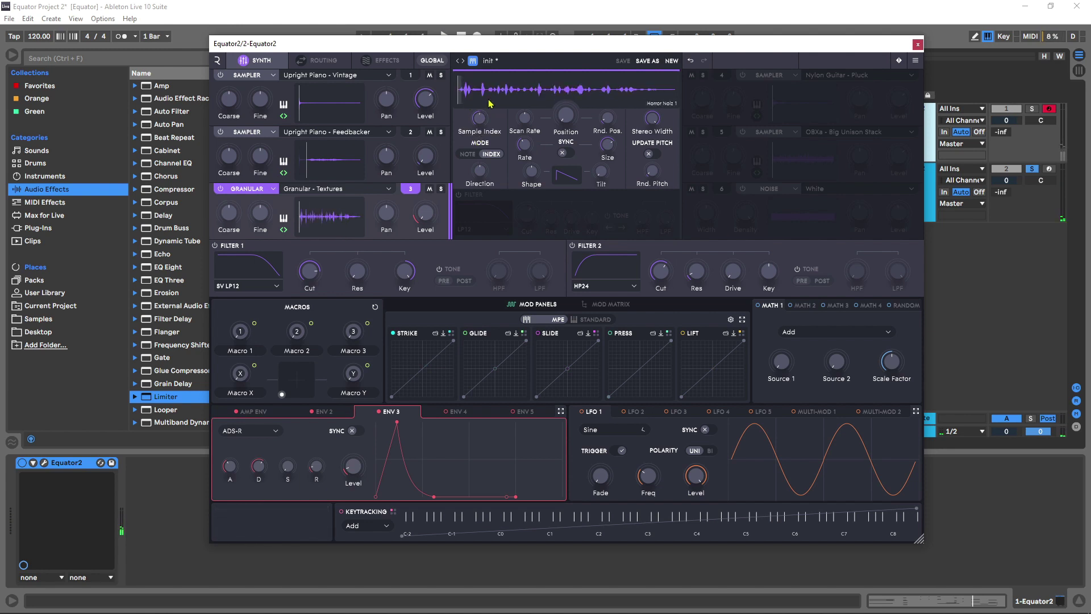
mouse_move(559, 115)
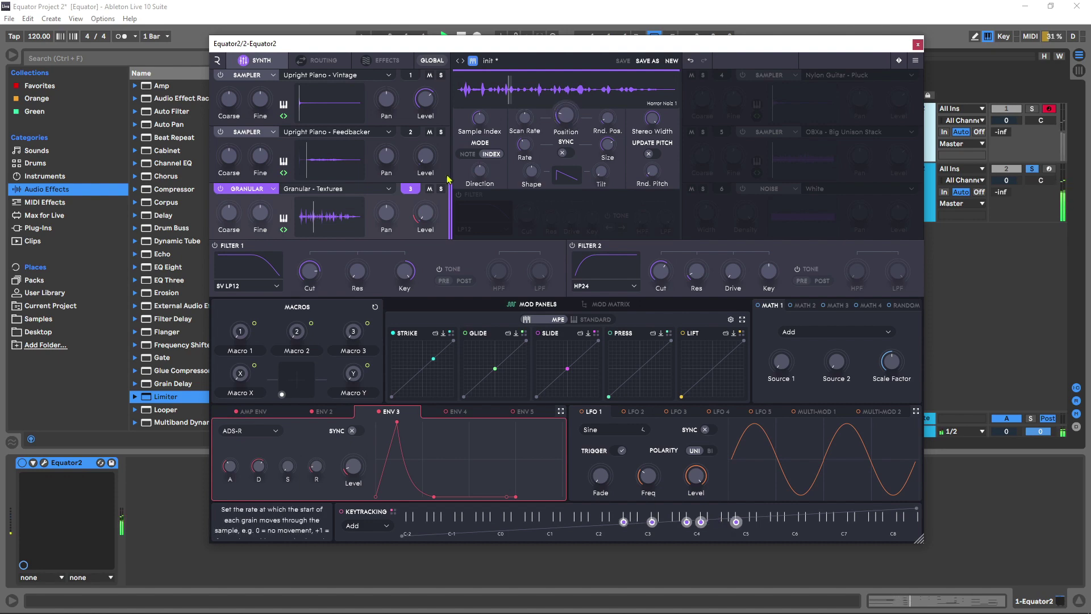
- Replace source 3's sample with Popping Bubble Wrap from Granular - Foley and audition the patch
click(348, 193)
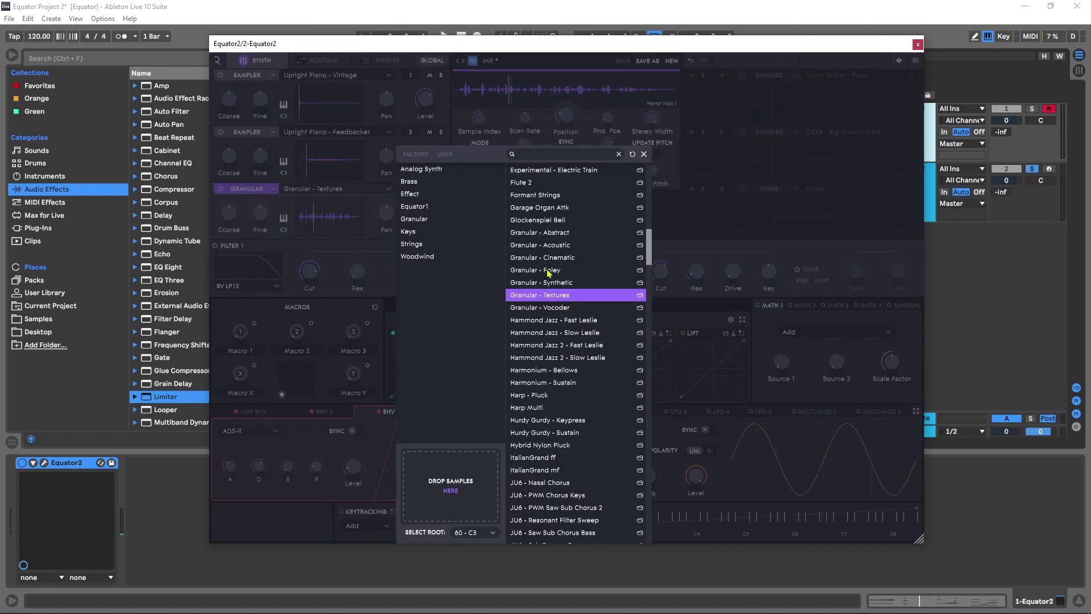
click(548, 272)
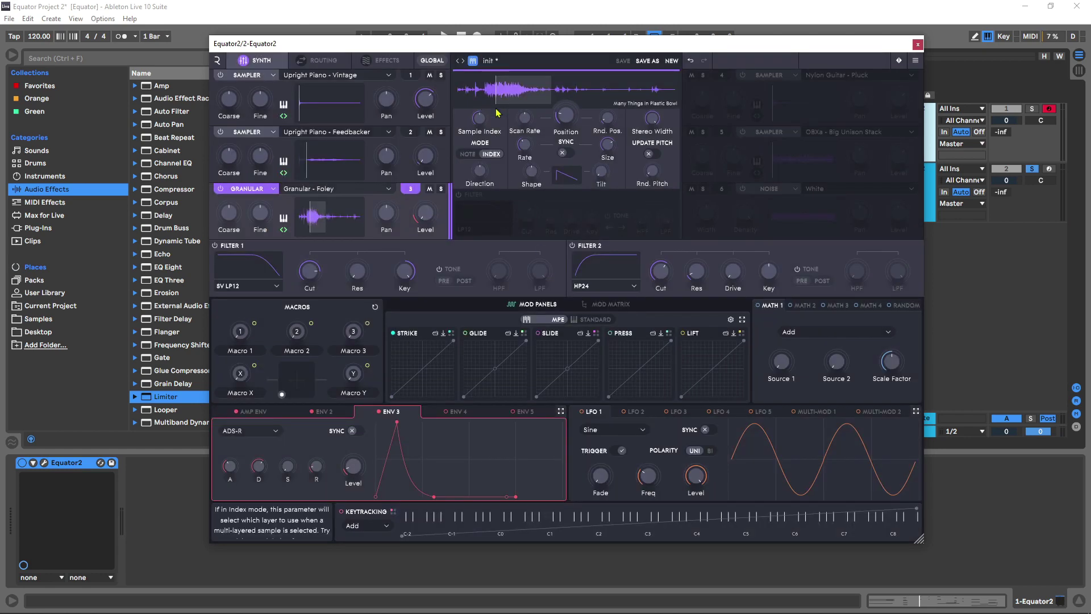
click(474, 88)
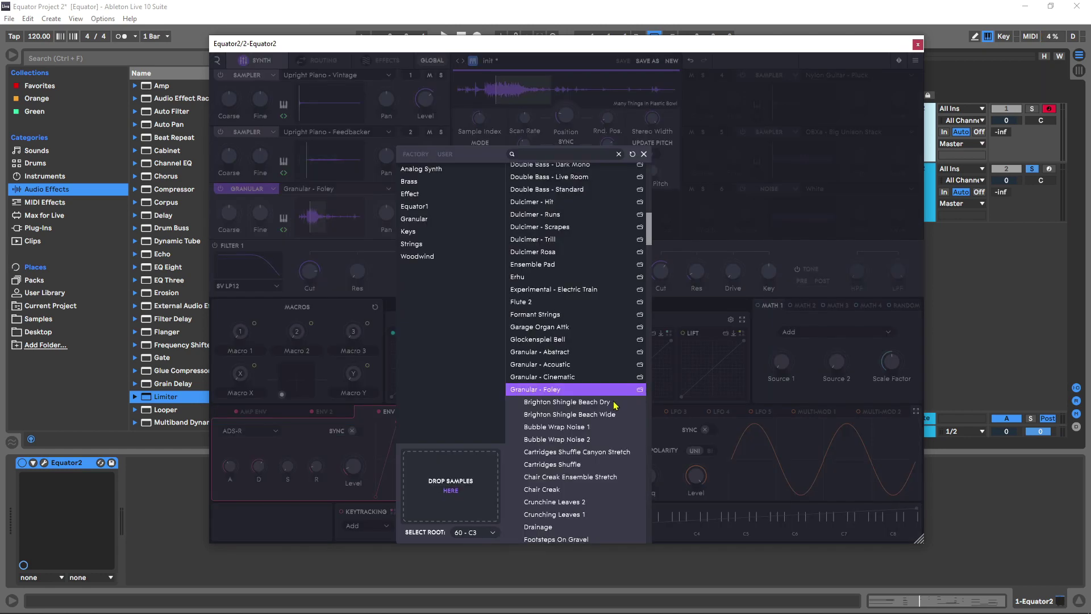
scroll(614, 405, down, 3)
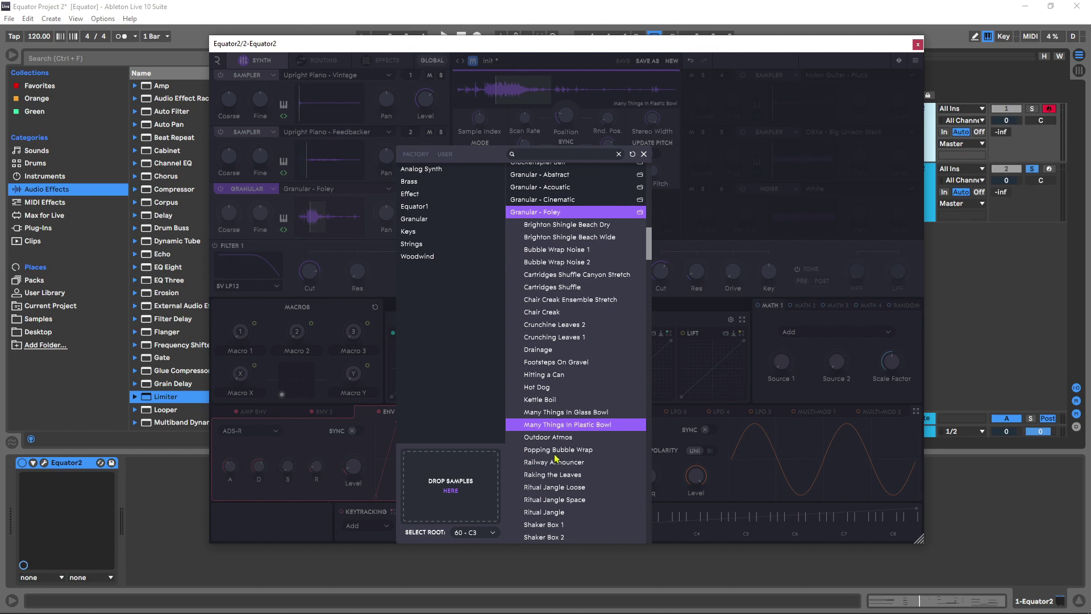
click(555, 451)
key(space)
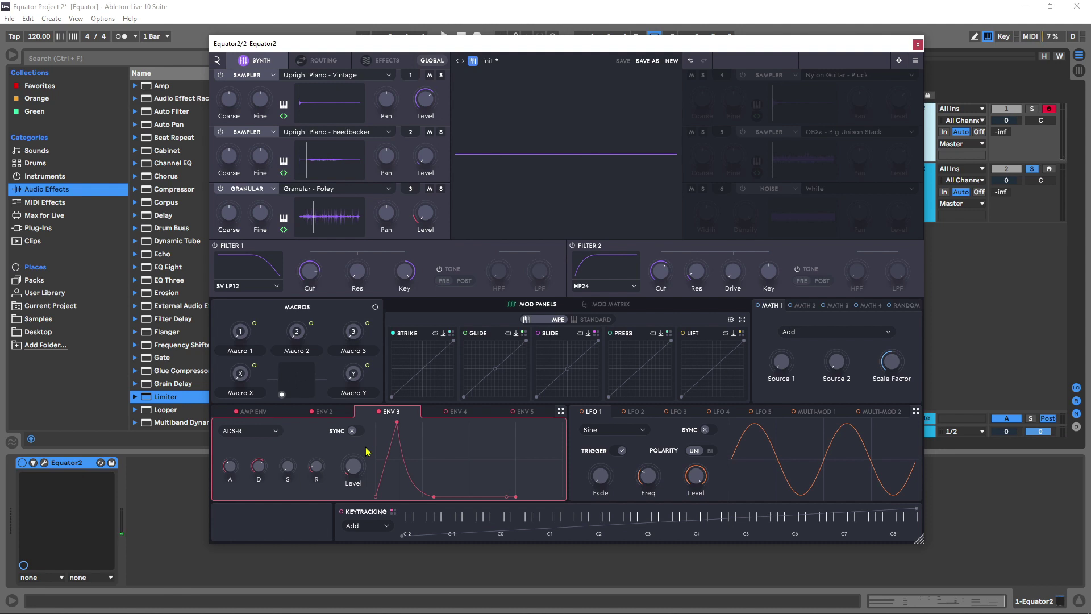
key(space)
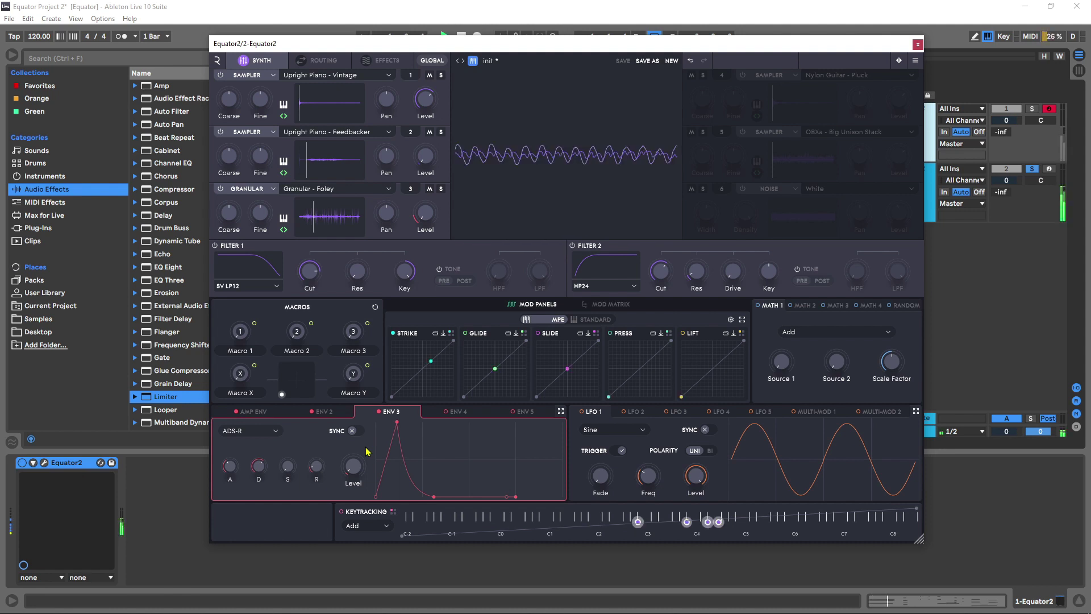